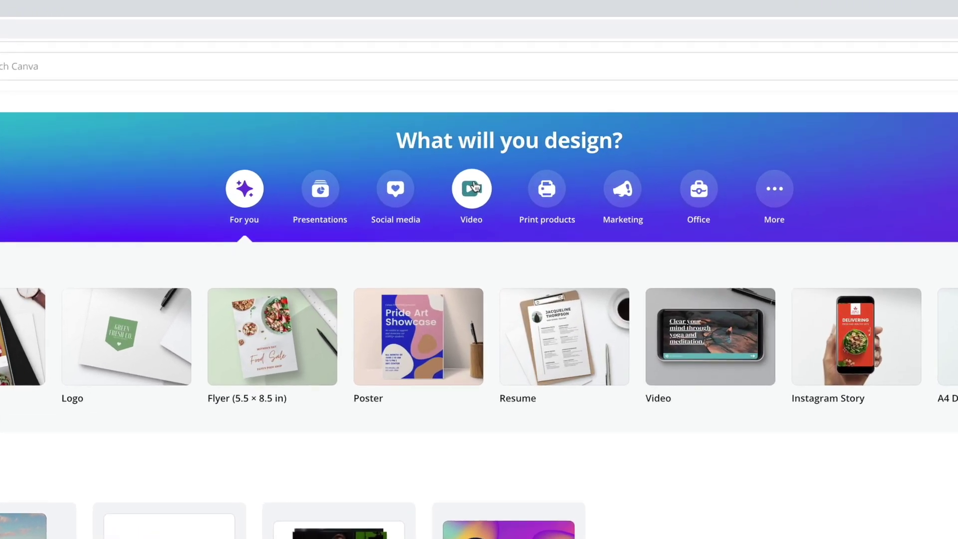
Create a blank 1920 × 1080 px video design from the Video category.
click(501, 106)
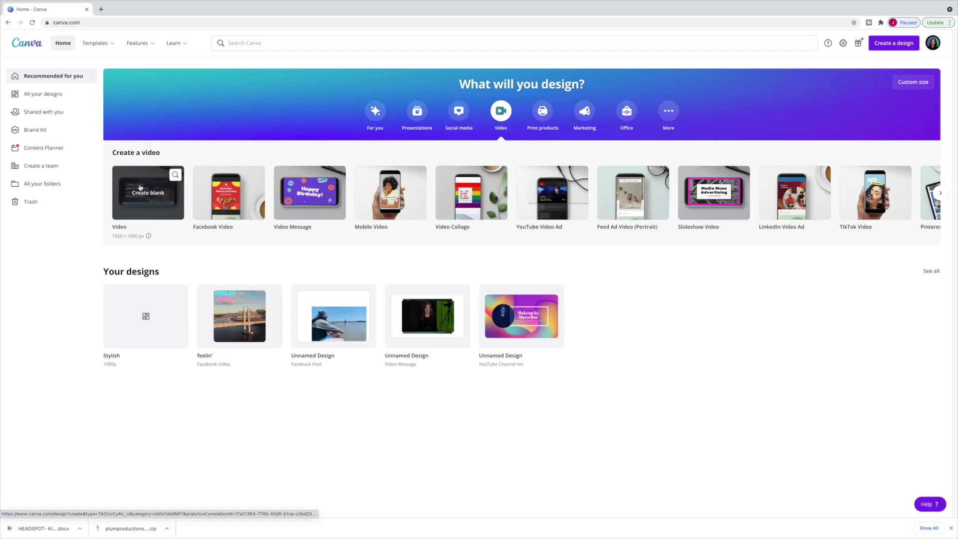
click(140, 188)
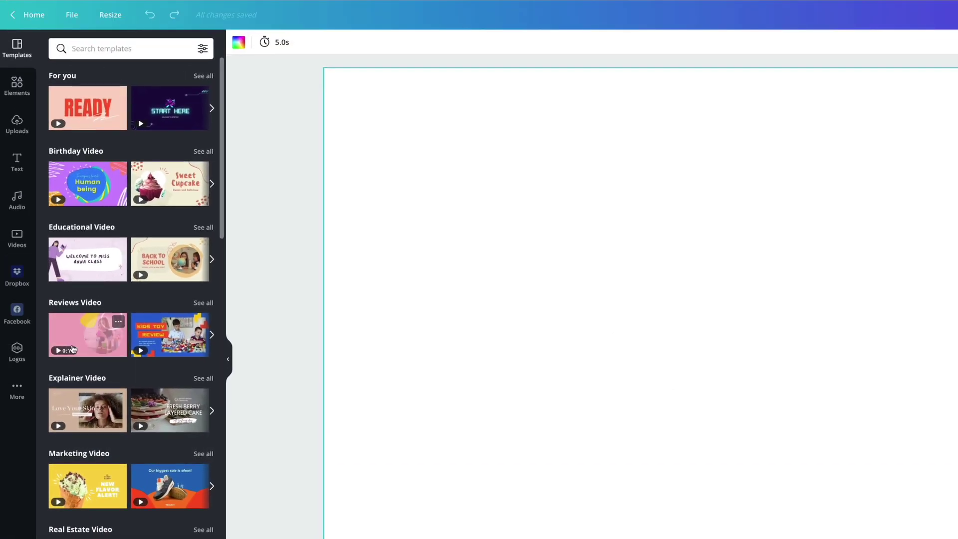
Browse the video template categories and the library of elements, including shapes, graphics, photos, videos, audio and charts.
scroll(78, 347, down, 5)
scroll(78, 348, up, 5)
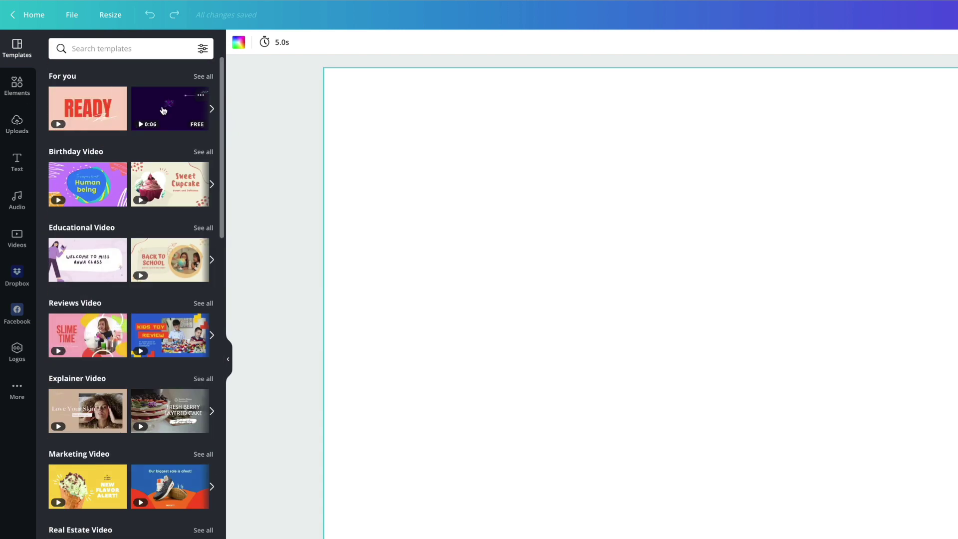
click(10, 88)
scroll(136, 227, down, 2)
scroll(135, 228, down, 1)
scroll(136, 124, up, 3)
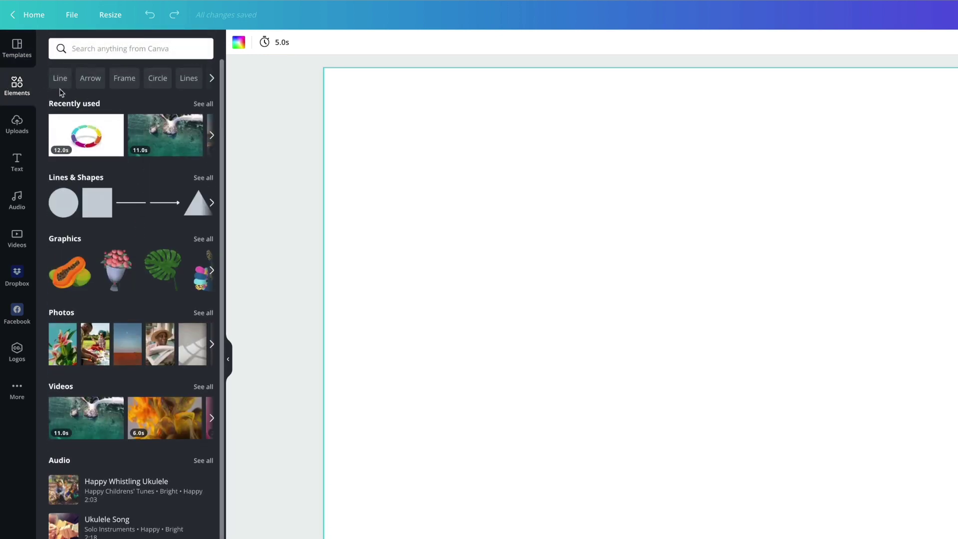
scroll(181, 282, down, 3)
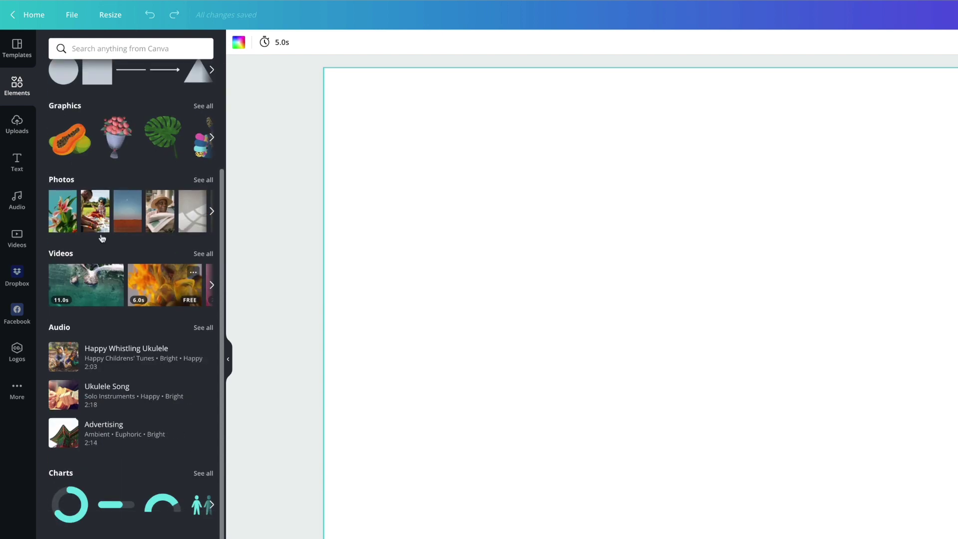
Check the uploaded media and look through the heading, subheading and font combination options for text.
click(17, 132)
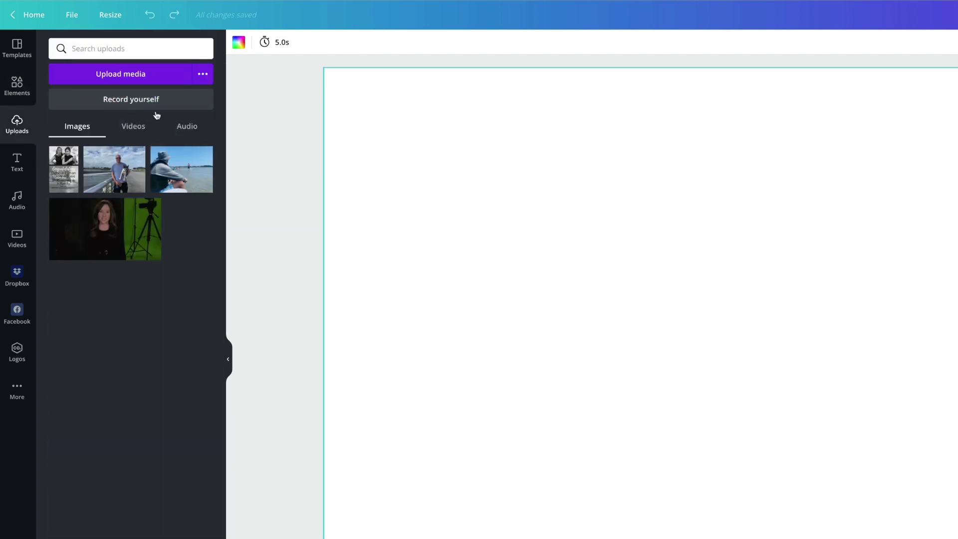
click(16, 159)
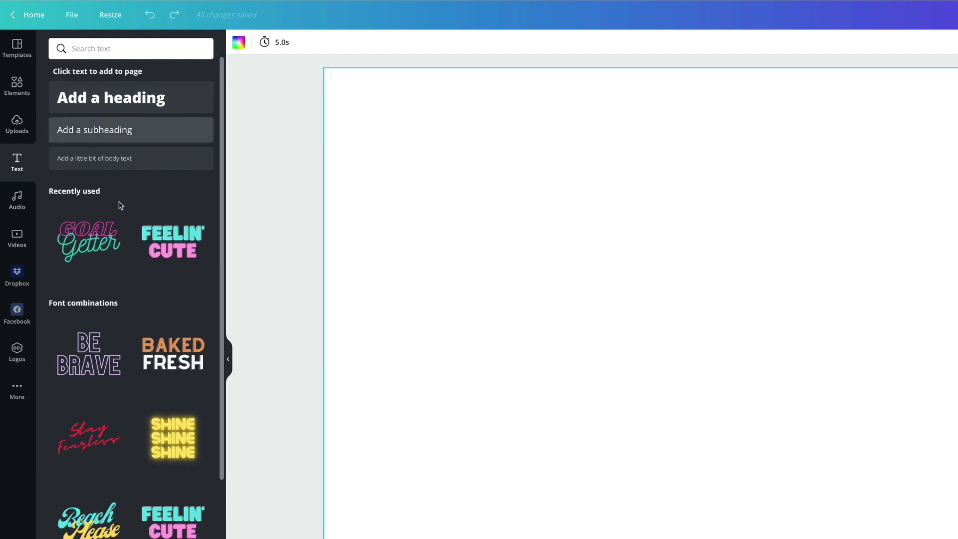
scroll(161, 298, down, 6)
scroll(162, 294, down, 15)
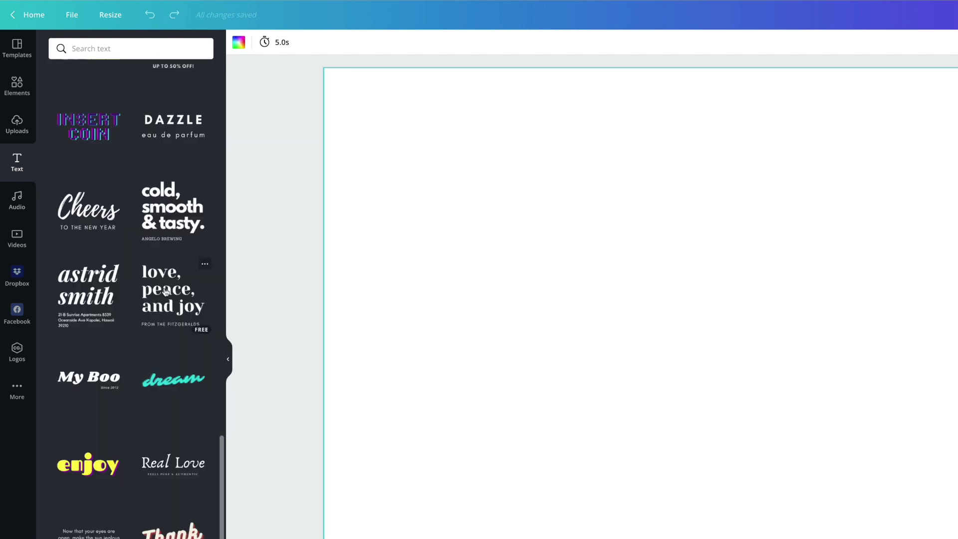
scroll(166, 292, down, 20)
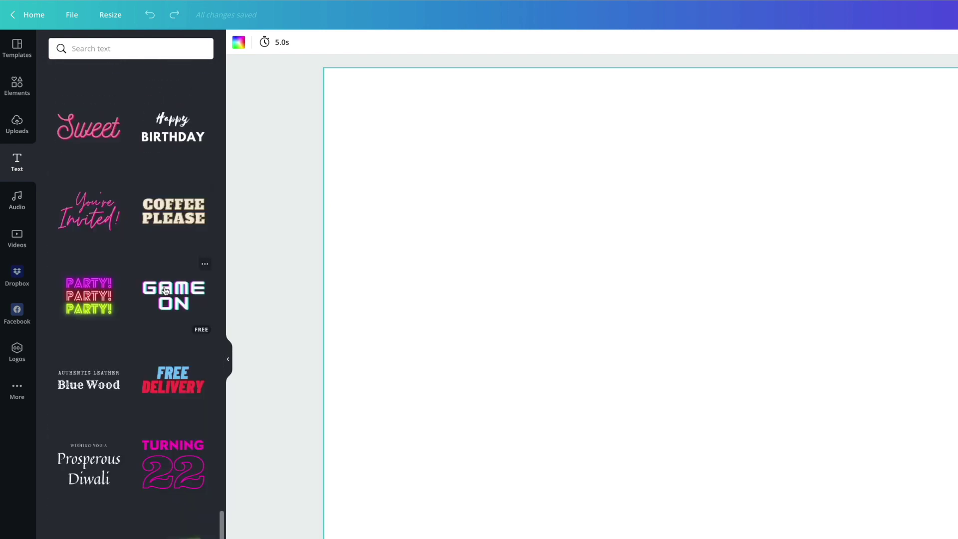
scroll(140, 368, down, 10)
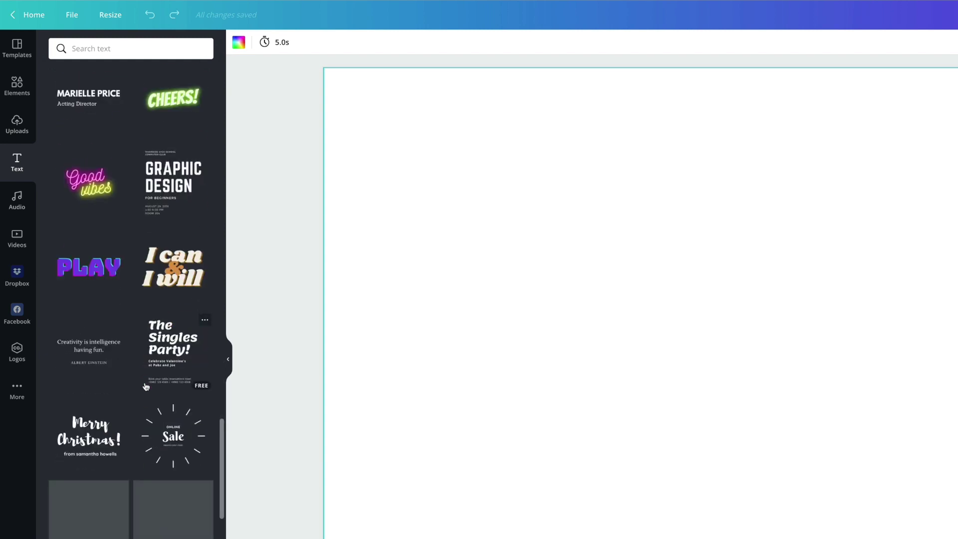
scroll(140, 367, down, 5)
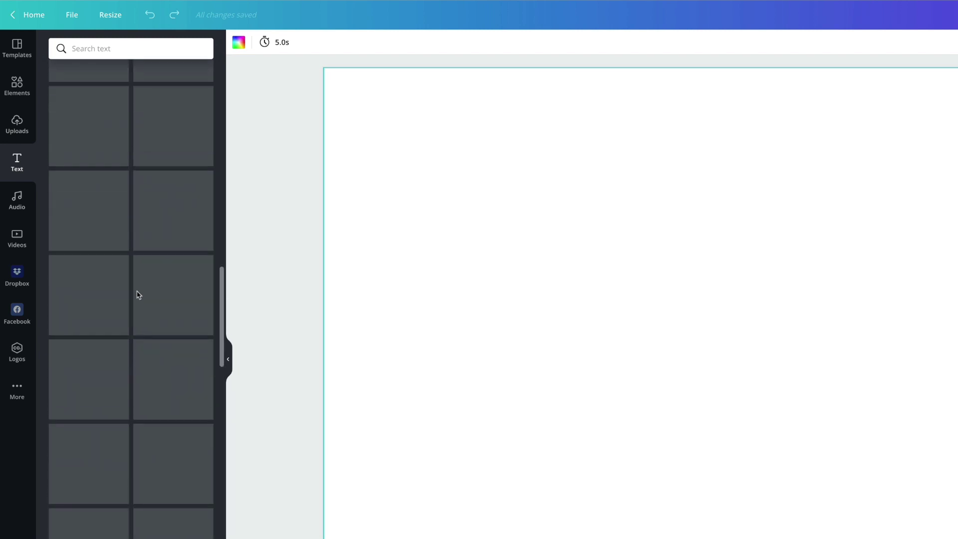
Browse the audio library by genre and look through the full list of Epic tracks.
click(14, 199)
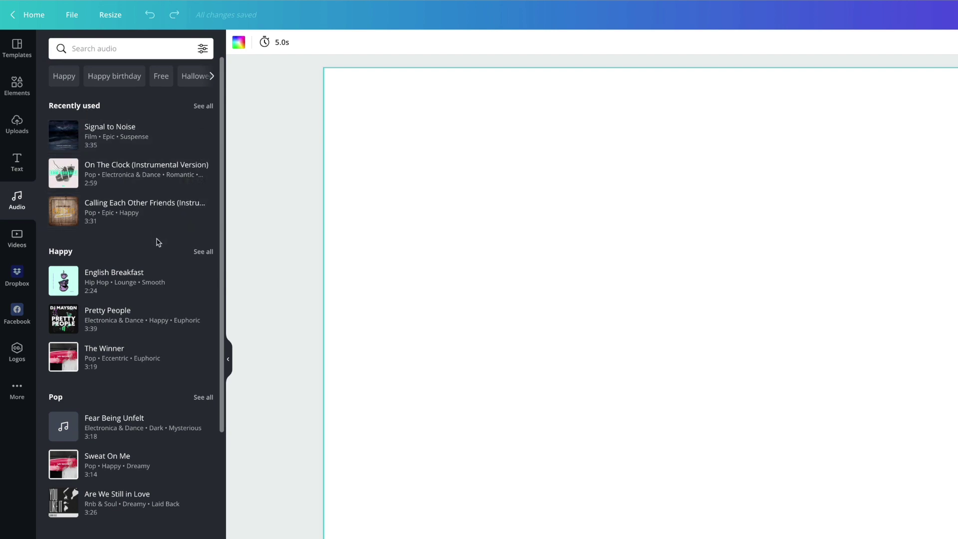
scroll(149, 249, down, 10)
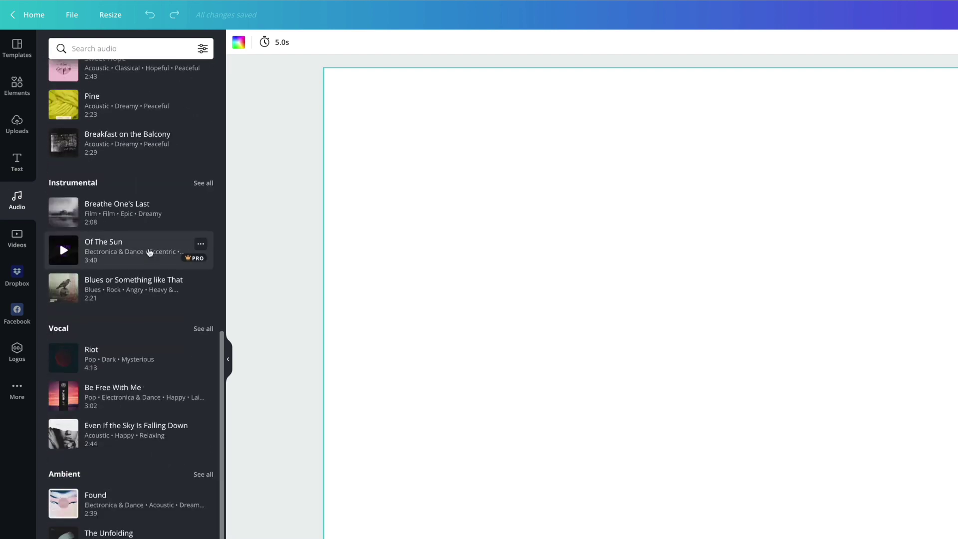
scroll(120, 252, down, 4)
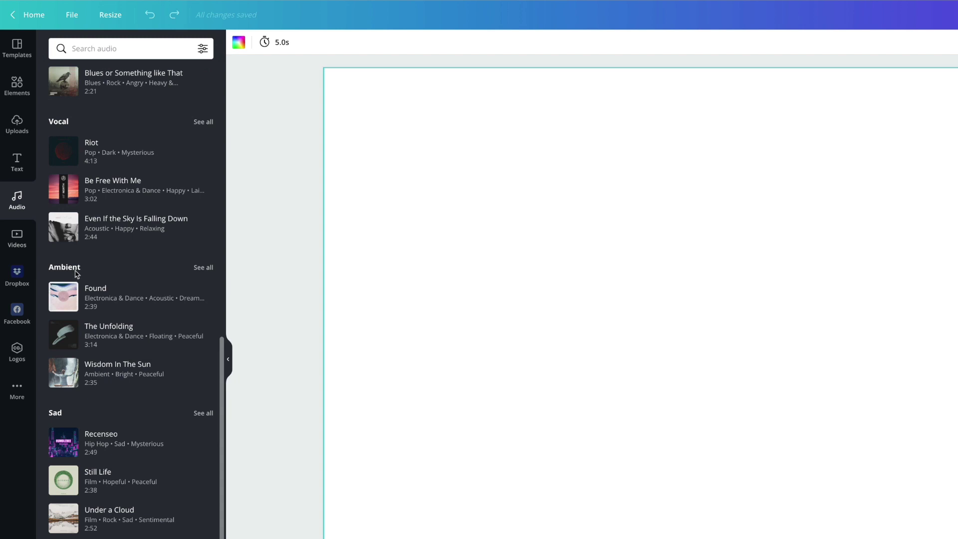
scroll(166, 165, up, 8)
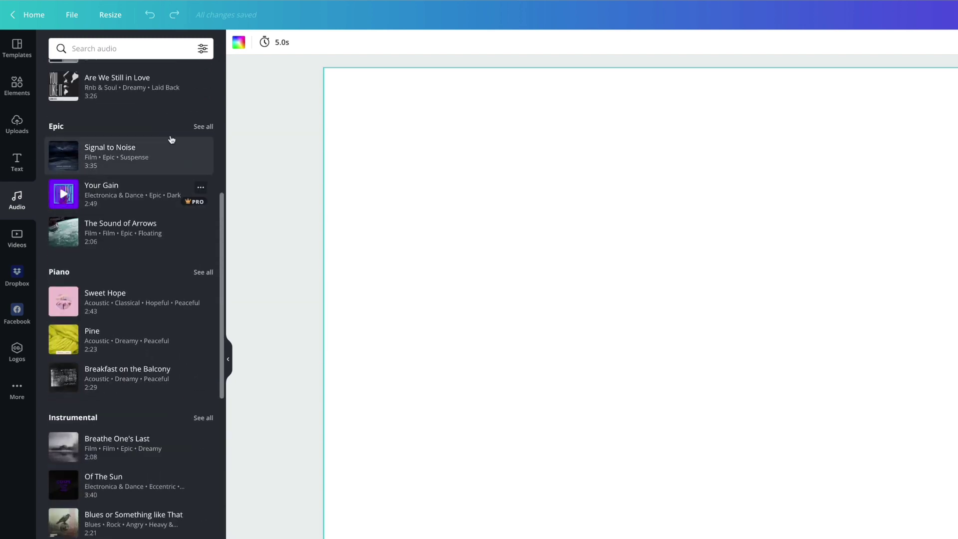
click(204, 127)
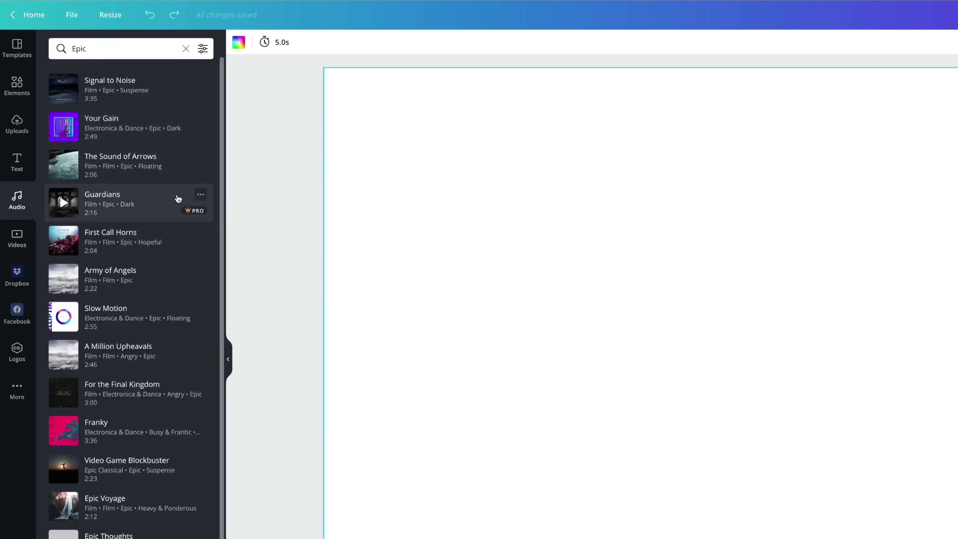
scroll(173, 198, down, 8)
scroll(169, 201, down, 20)
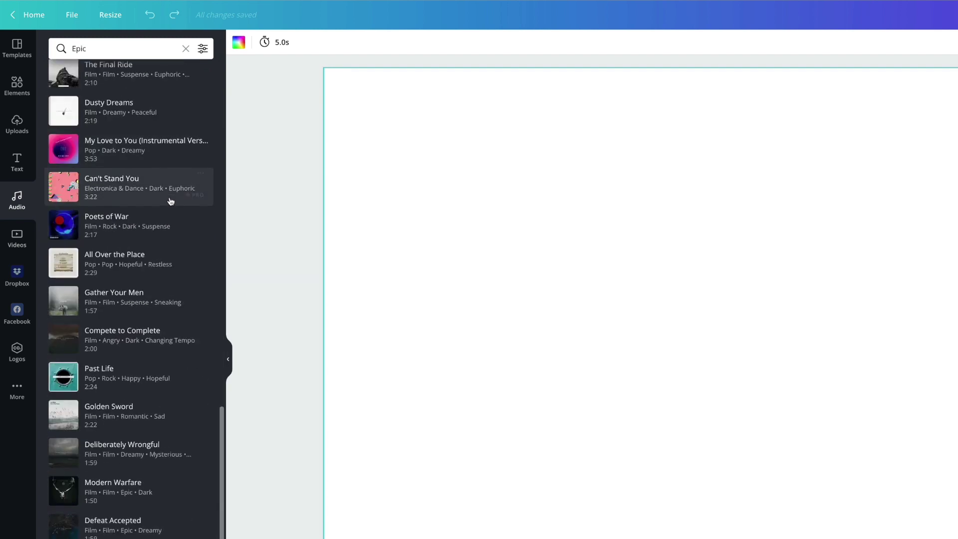
scroll(169, 201, down, 6)
scroll(169, 202, up, 10)
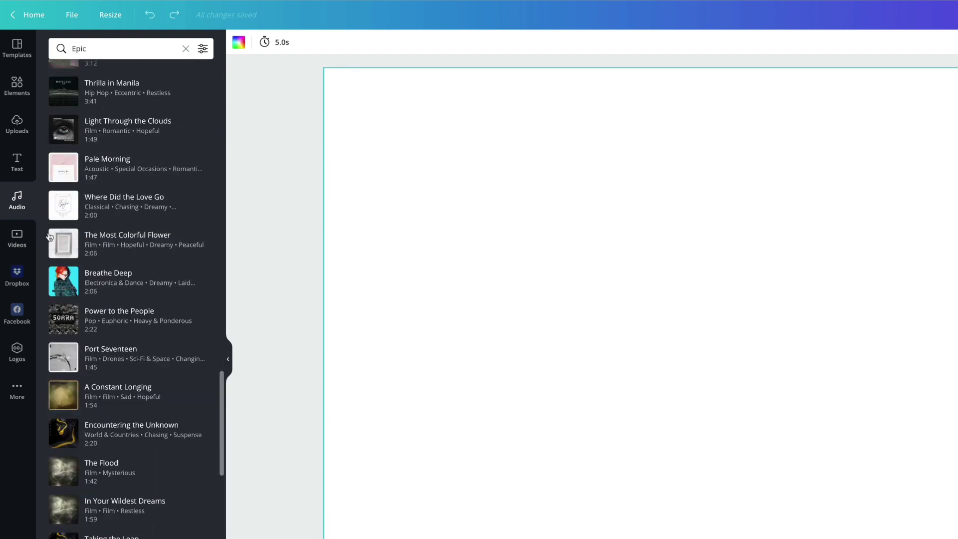
Browse the stock video categories and check the filters available for the video search.
click(18, 242)
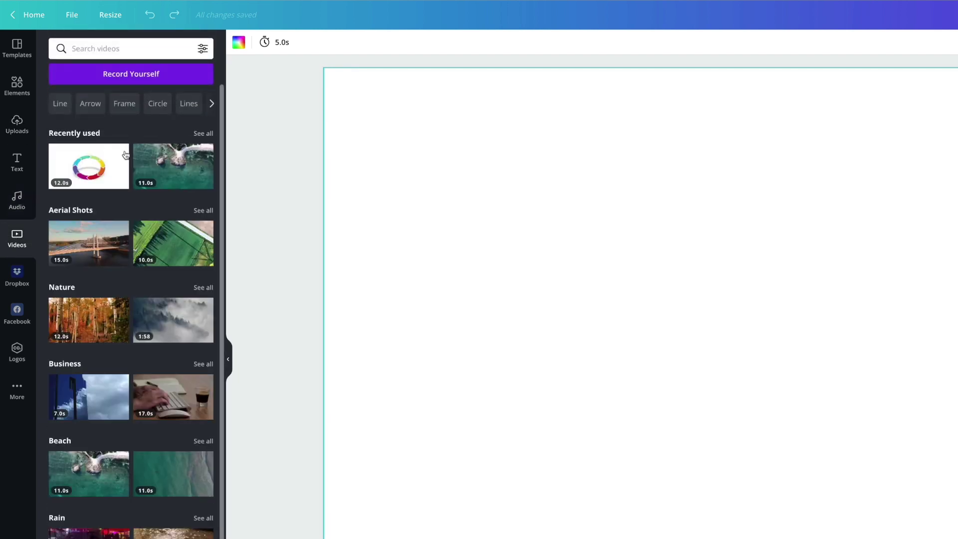
scroll(175, 261, down, 7)
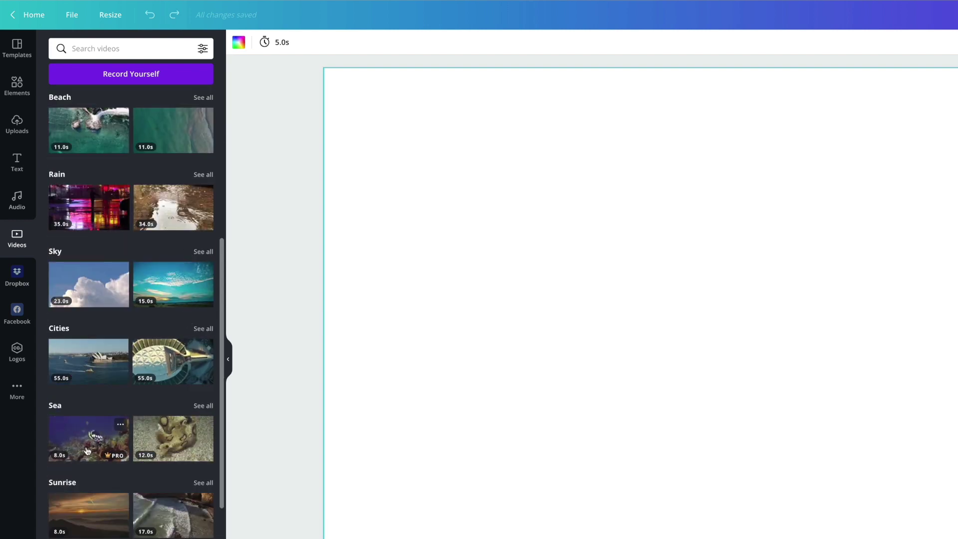
scroll(167, 329, down, 4)
scroll(176, 458, down, 4)
scroll(177, 451, up, 15)
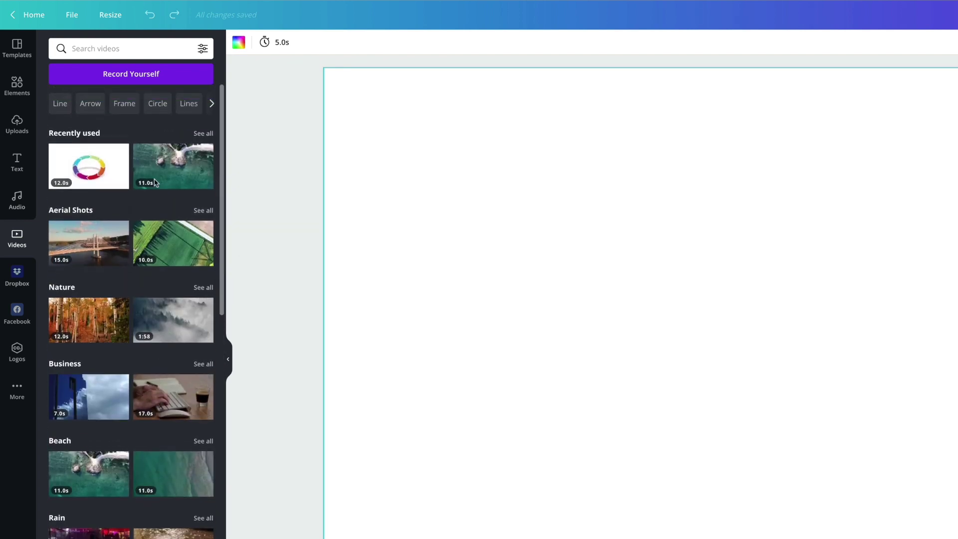
click(204, 49)
click(203, 49)
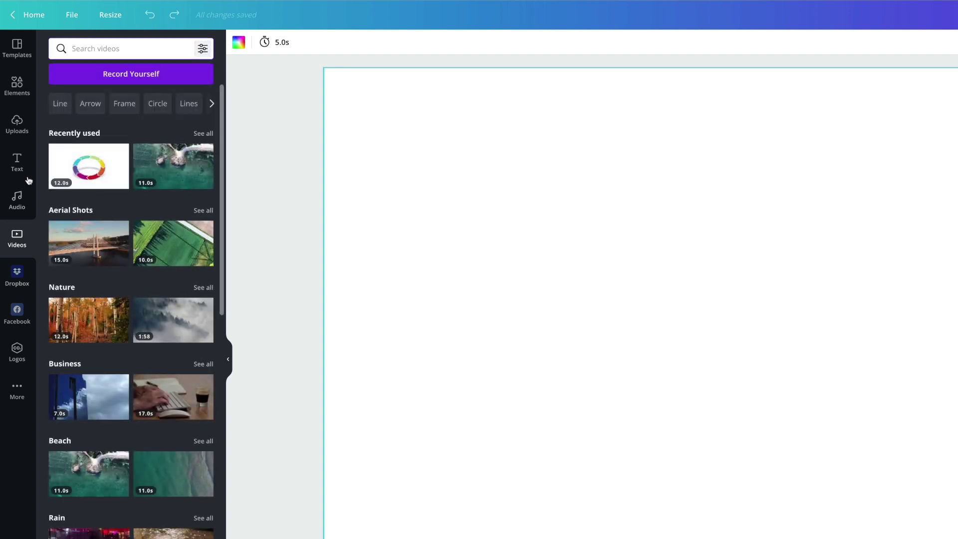
Look through the full list of folders available from the connected Dropbox account.
click(20, 279)
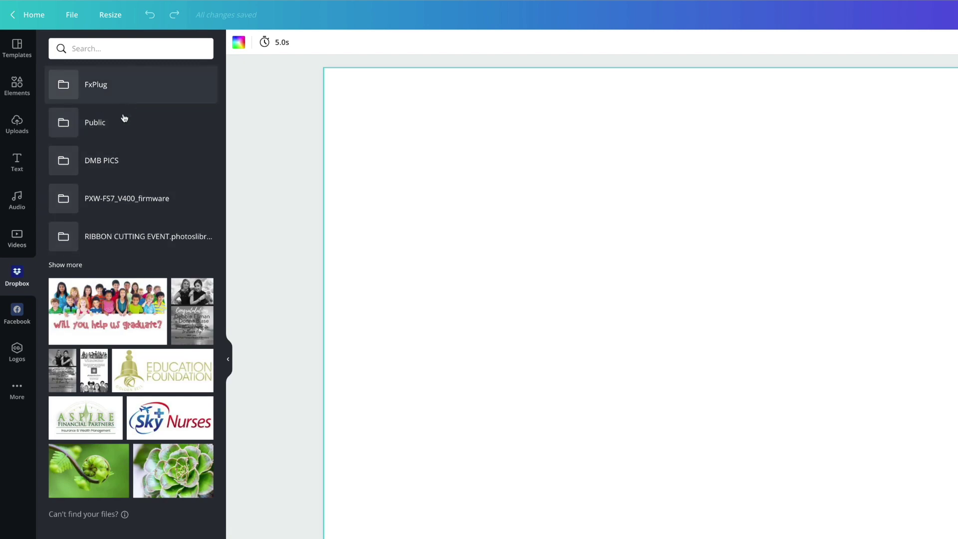
click(70, 264)
scroll(115, 237, down, 7)
scroll(117, 238, down, 7)
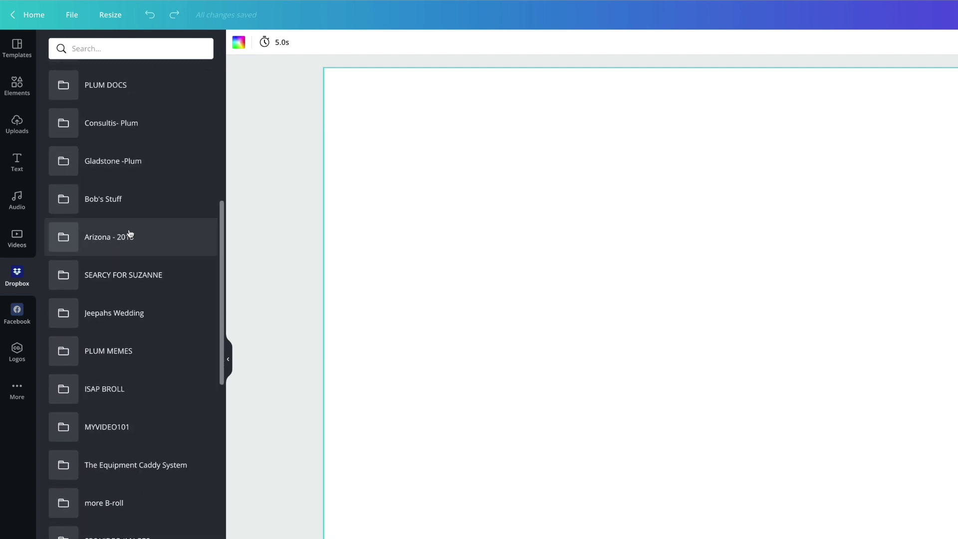
scroll(130, 233, down, 1)
Review the Facebook connection, the stored logos, and the additional Canva content, apps and integrations.
click(14, 319)
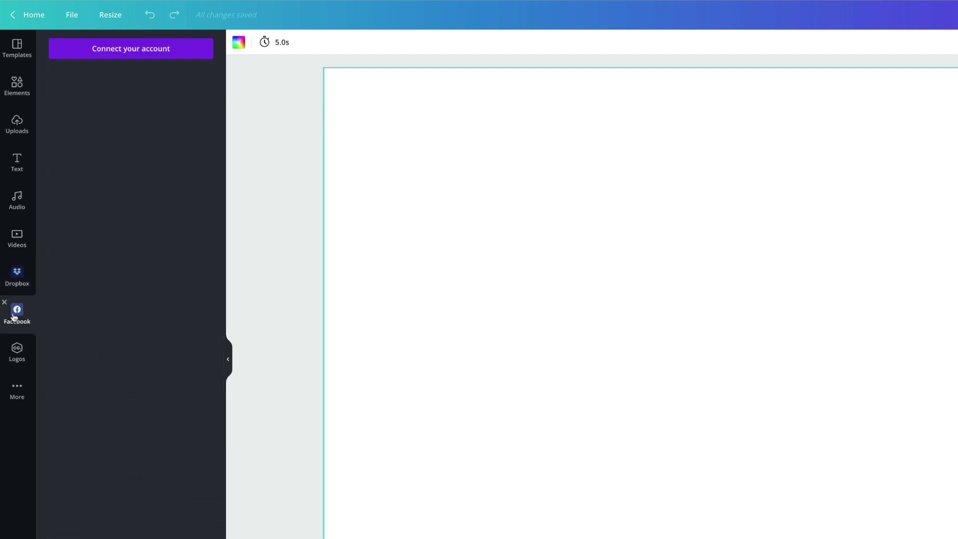
click(24, 355)
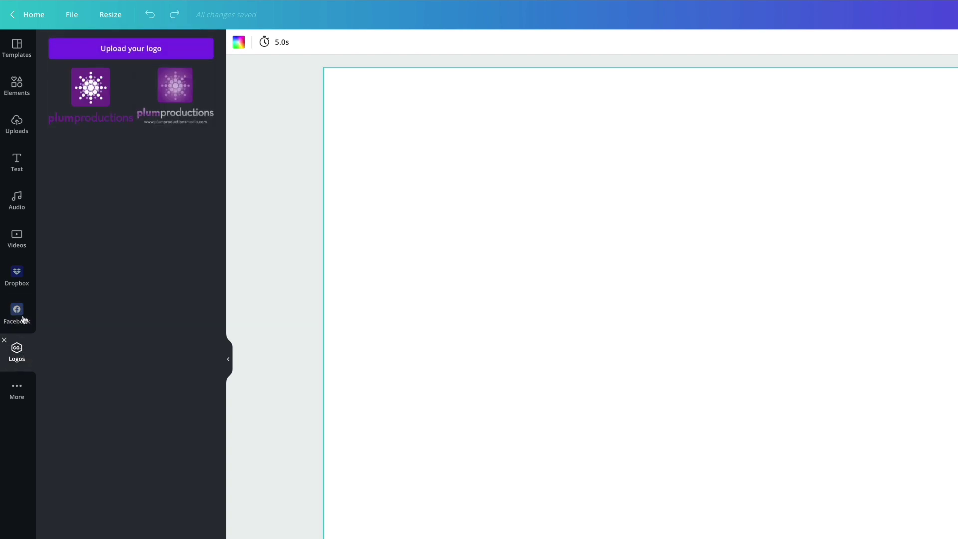
click(16, 392)
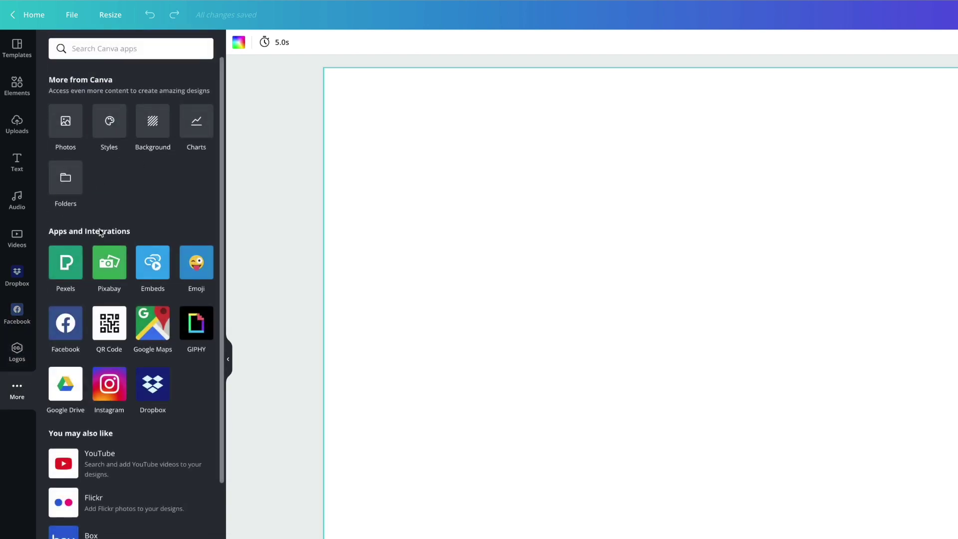
scroll(164, 314, down, 4)
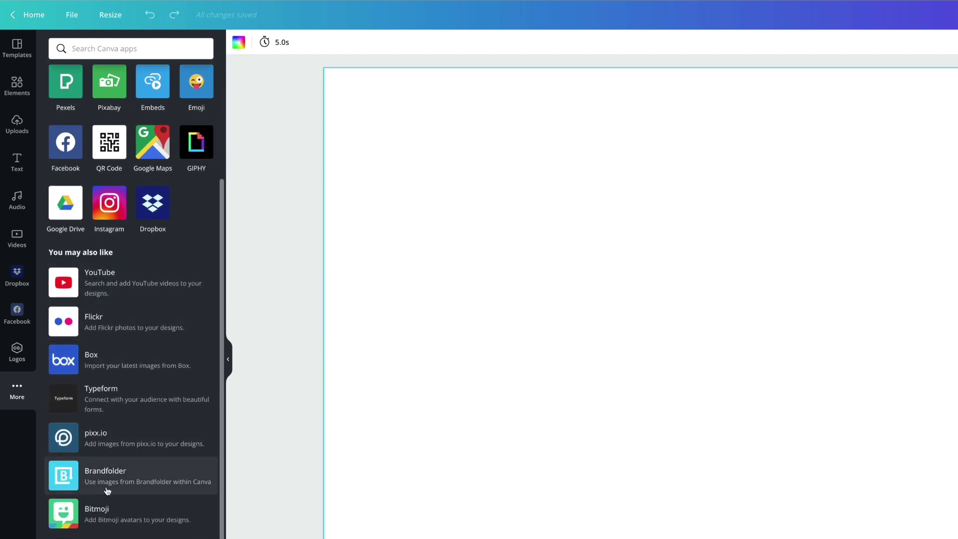
scroll(125, 494, down, 3)
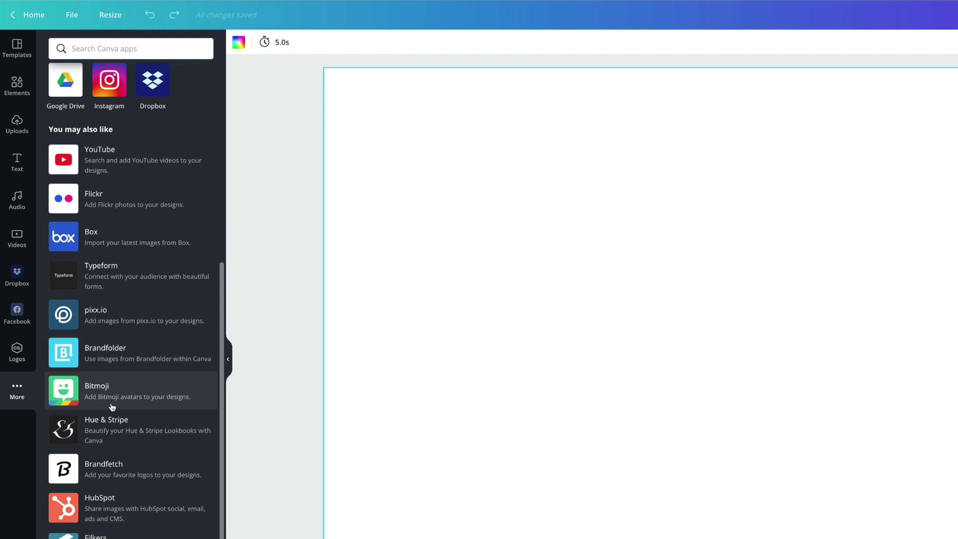
scroll(113, 403, up, 6)
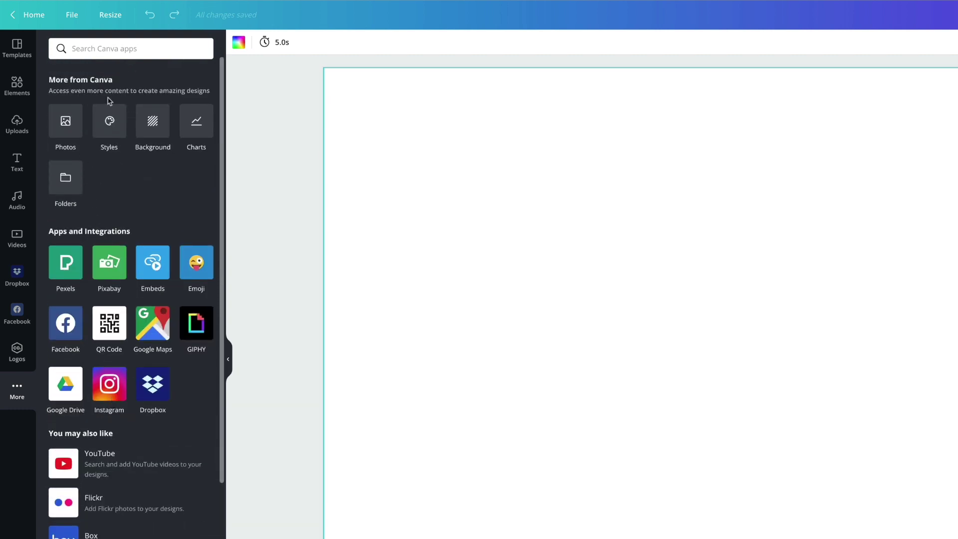
Upload the clips IMG_3037.MOV and IMG_3347 2.MOV from the desktop's VIDEO CLIPS folder to the design's uploads.
click(17, 124)
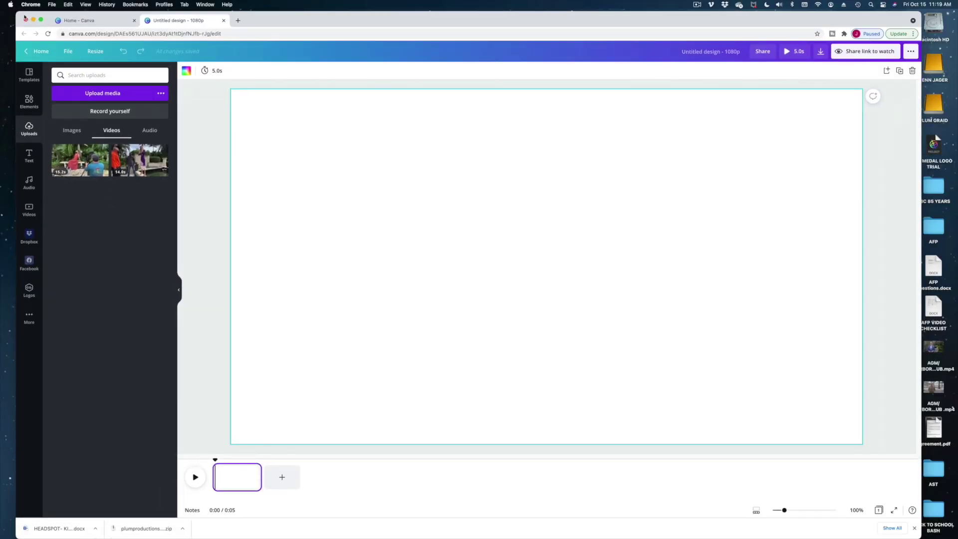
click(60, 517)
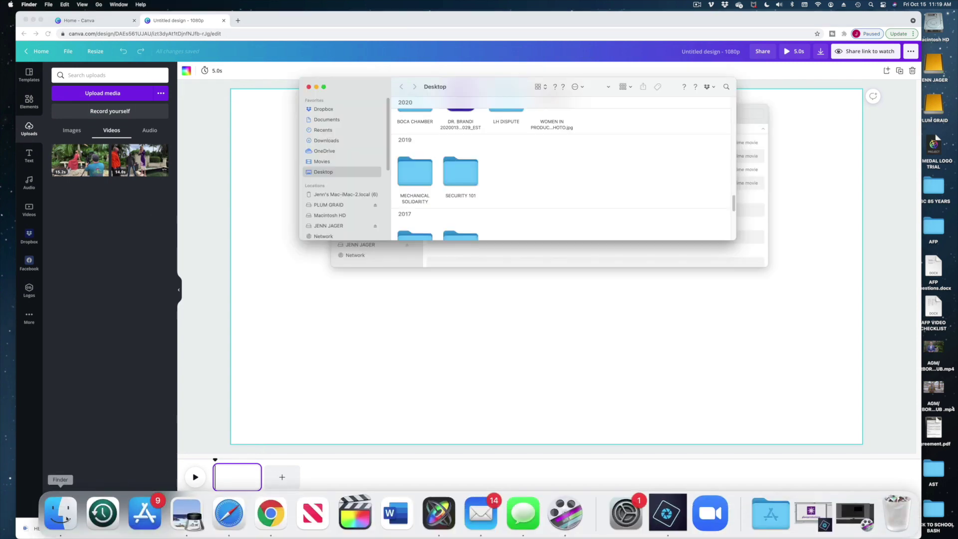
double_click(415, 137)
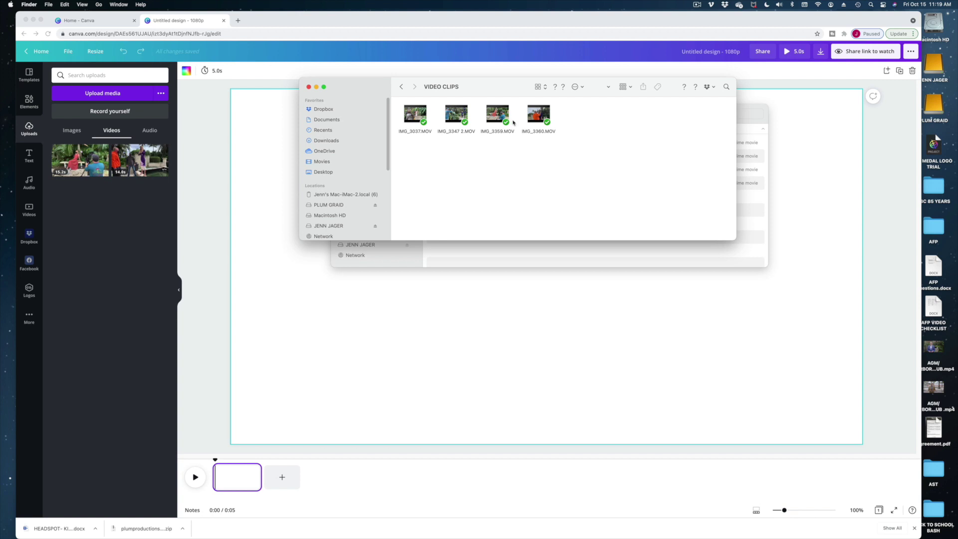
drag(478, 108, 123, 231)
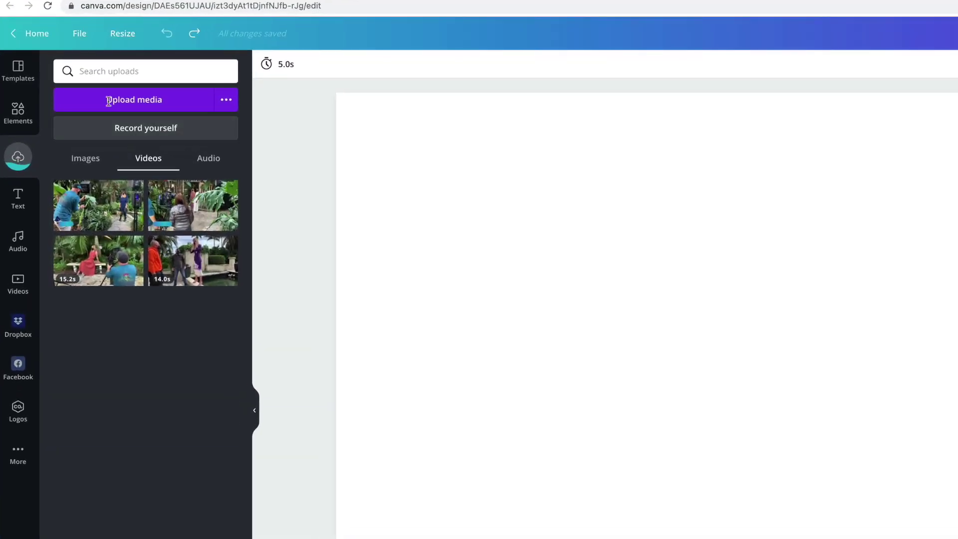
Add the uploaded garden clip with the cameraman in the teal shirt to the blank first page.
click(99, 205)
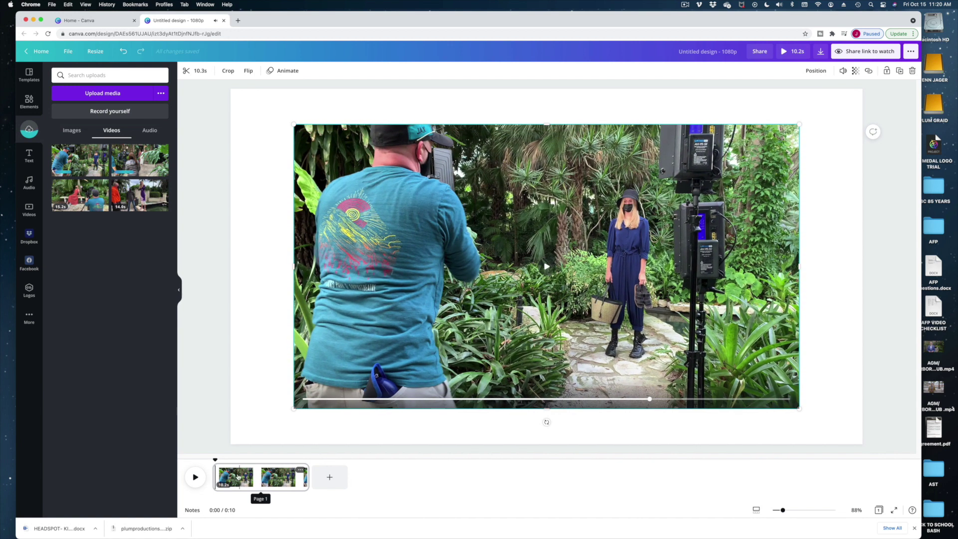
Trim both ends of the garden clip on page 1 to about 5.4 seconds, playing it back to check the cut.
click(238, 476)
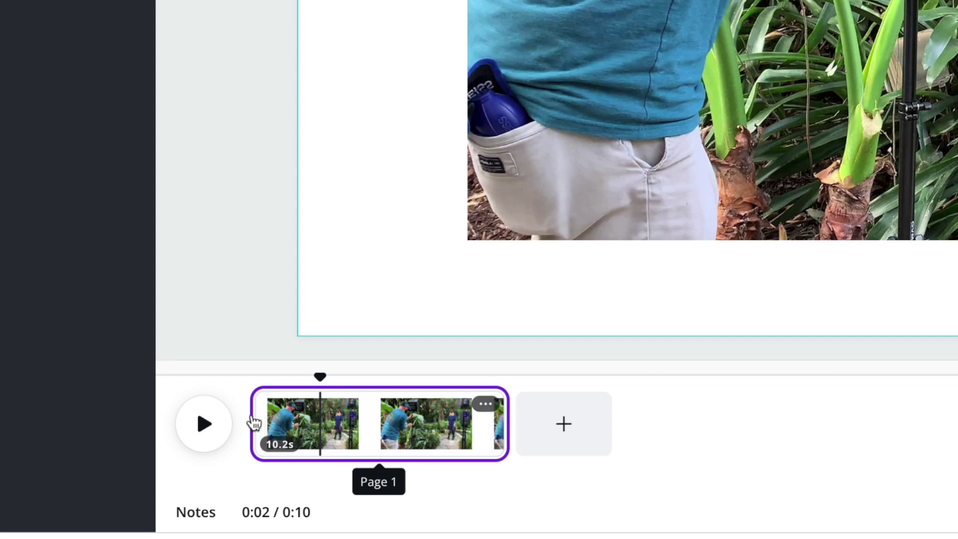
drag(255, 423, 310, 423)
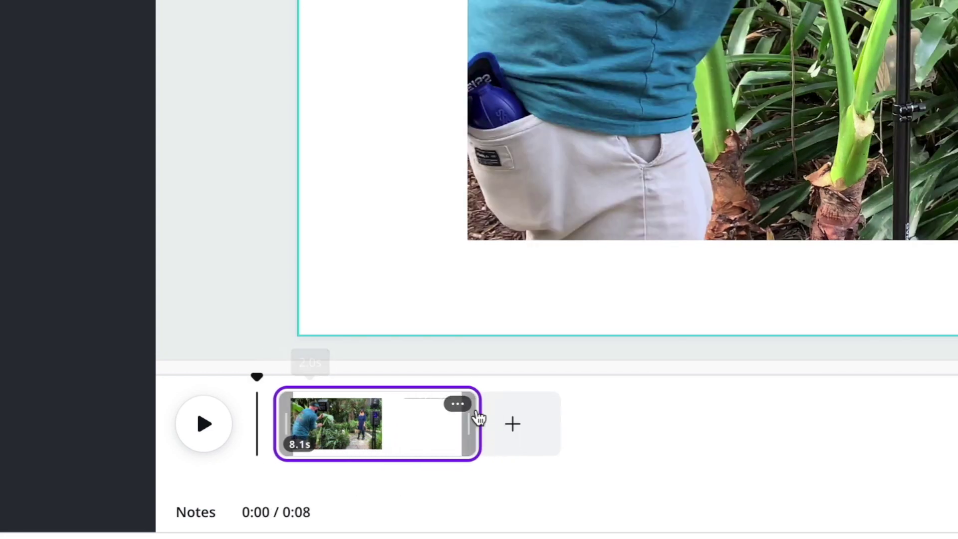
drag(452, 420, 372, 420)
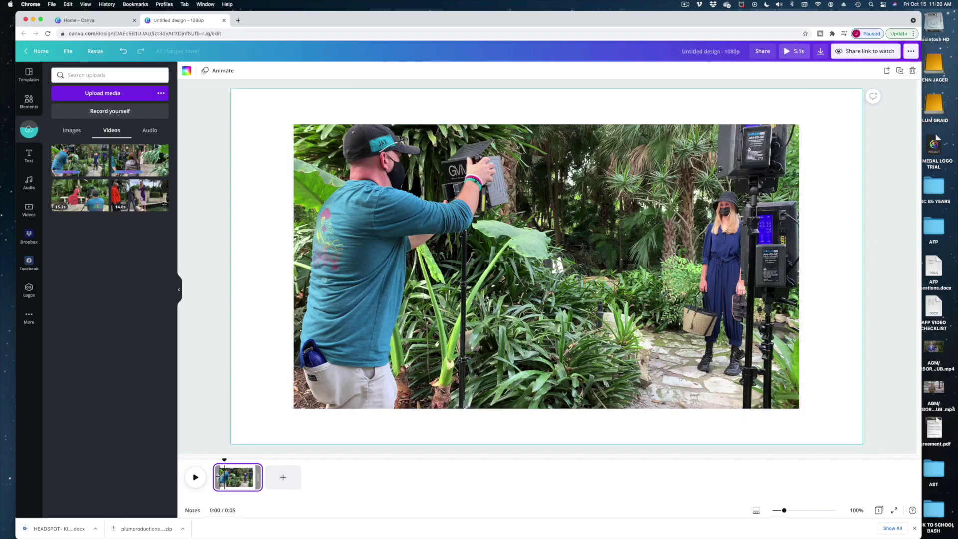
click(195, 482)
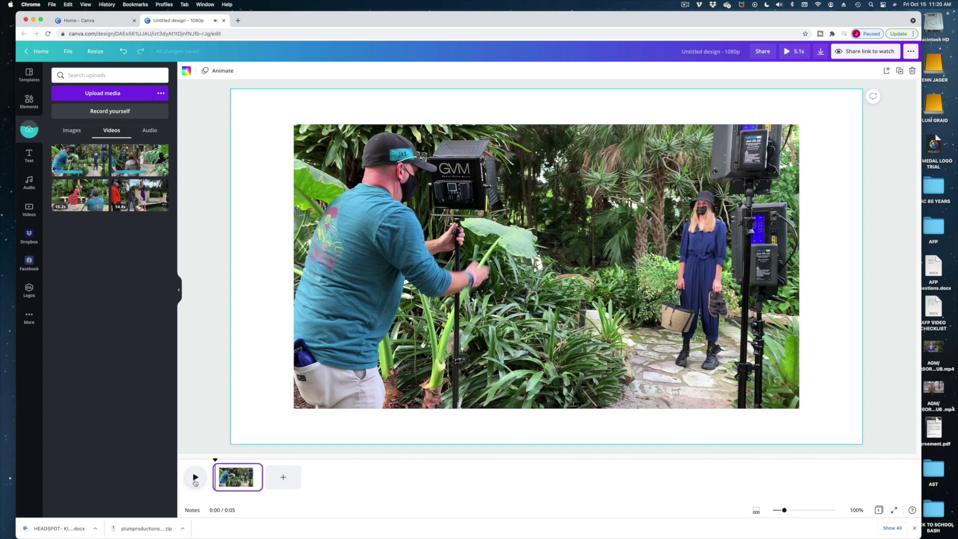
drag(216, 477, 209, 489)
Enlarge the garden clip from opposite corners until it fills the whole first page.
click(547, 266)
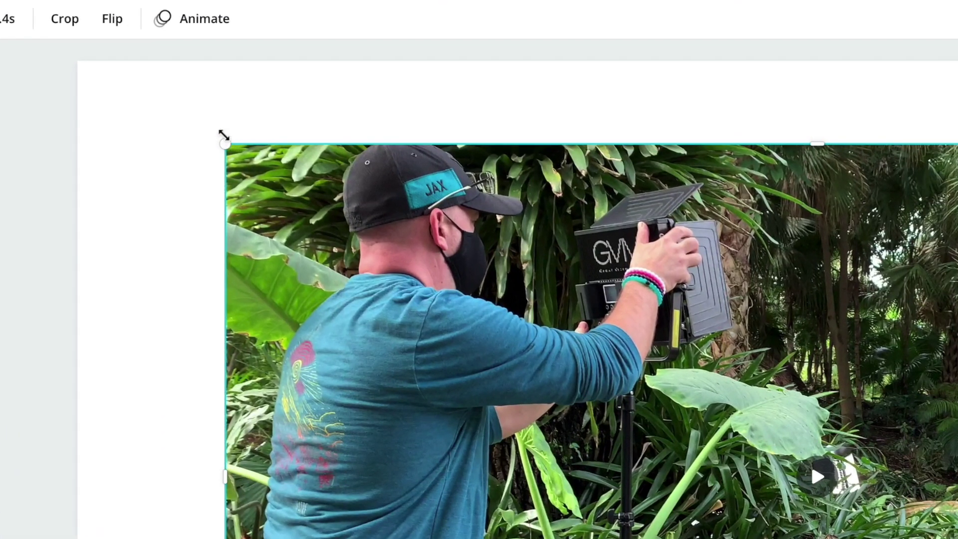
drag(224, 136, 82, 55)
drag(153, 93, 152, 92)
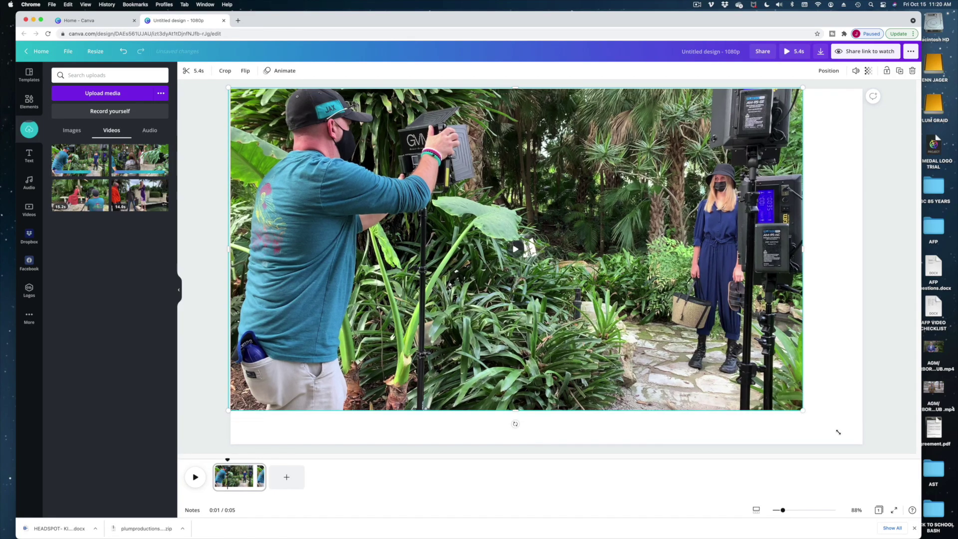
drag(838, 432, 869, 423)
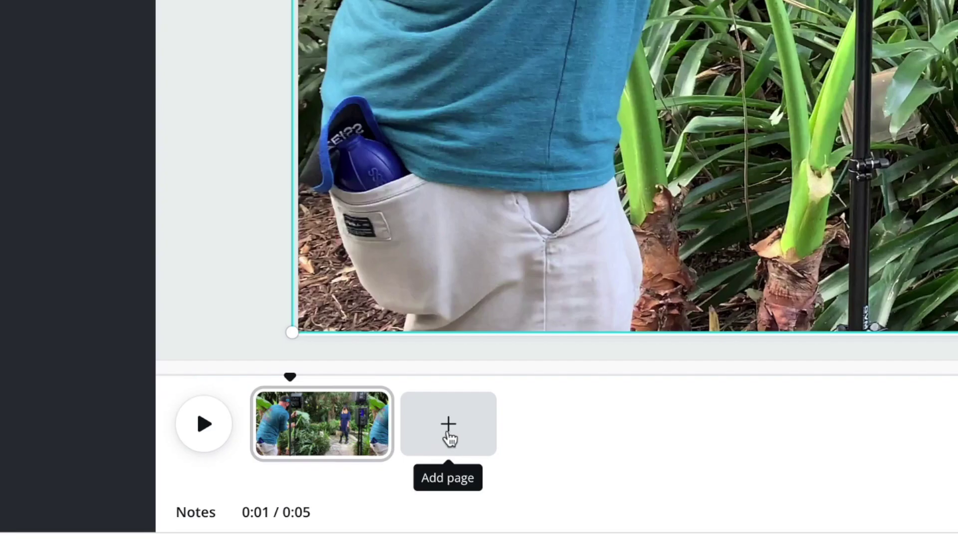
Add a second page with the uploaded clip of the man in the orange hoodie and enlarge it to fill the page.
click(287, 479)
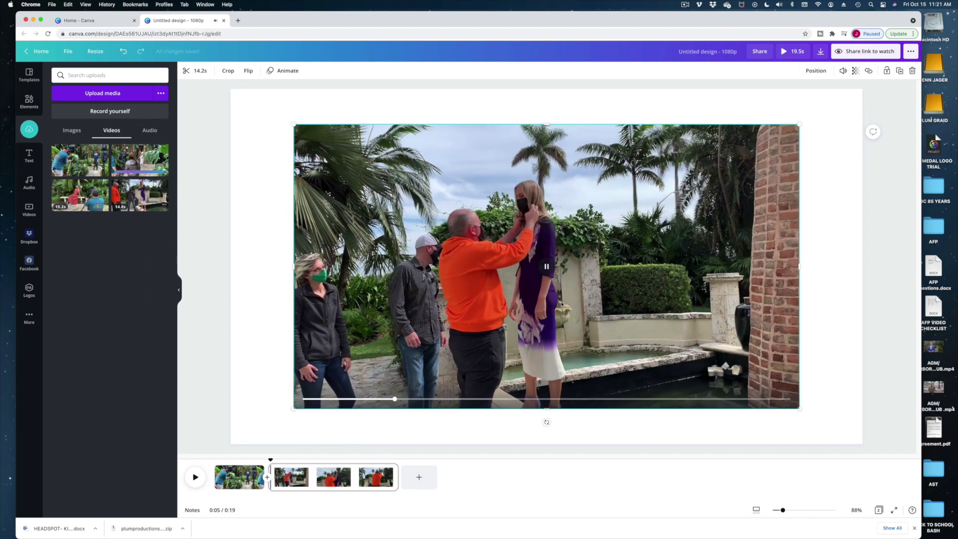
click(462, 308)
drag(293, 408, 231, 439)
drag(802, 281, 819, 284)
drag(231, 124, 200, 66)
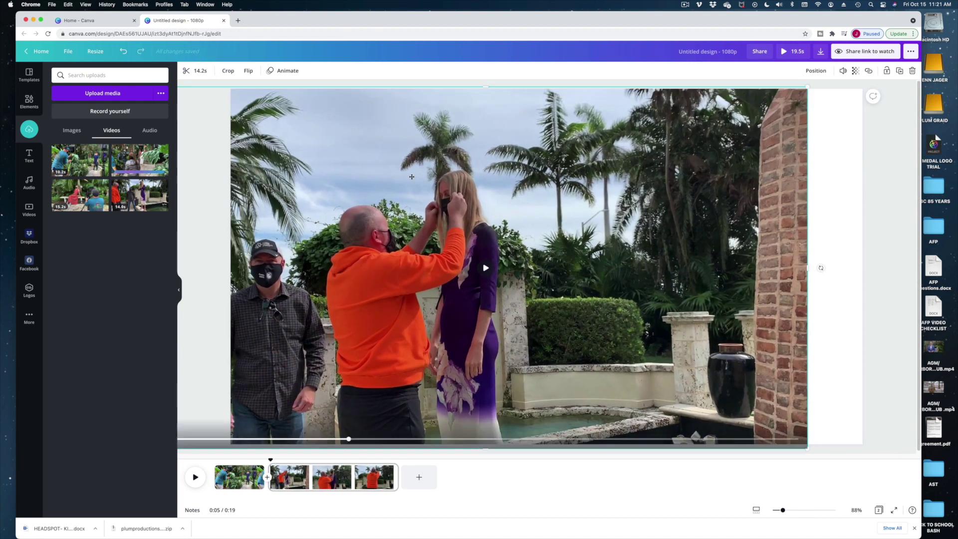
Trim the end of the orange-hoodie clip so the whole video runs about 10.2 seconds, and make the browser window full screen.
click(359, 478)
drag(359, 478, 325, 478)
key(ctrl+super+f)
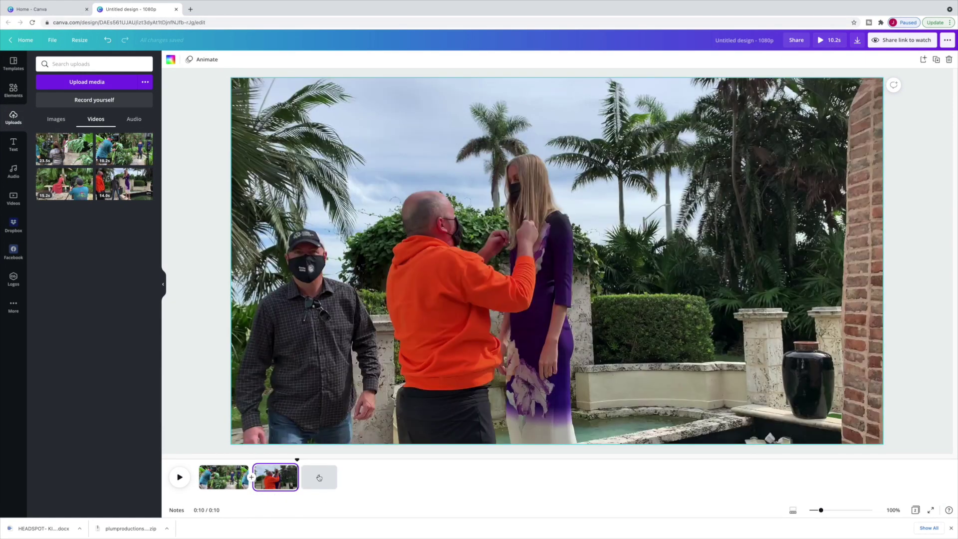
Fill a new third page with the uploaded clip of the woman in the red dress on the bench, trimmed to 4.5 seconds.
click(330, 477)
click(64, 184)
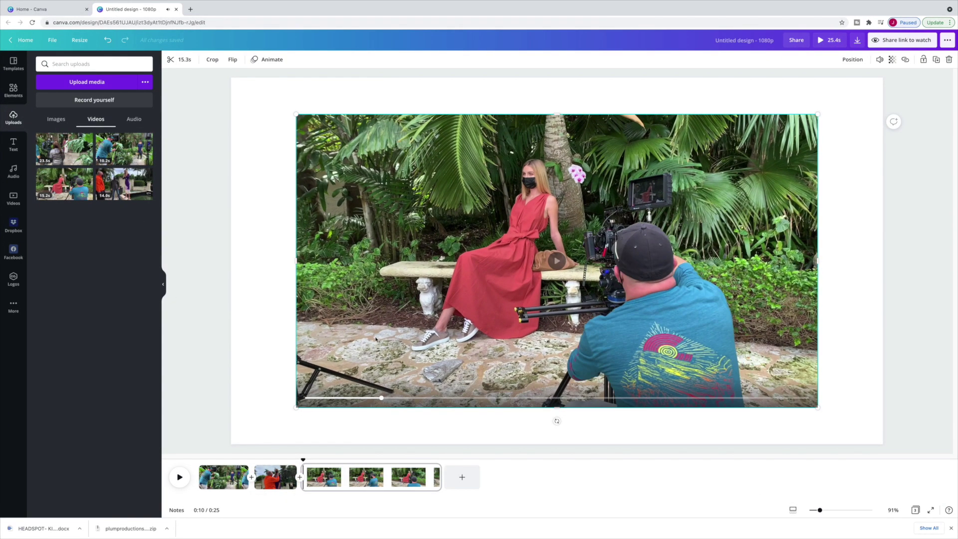
drag(297, 408, 231, 442)
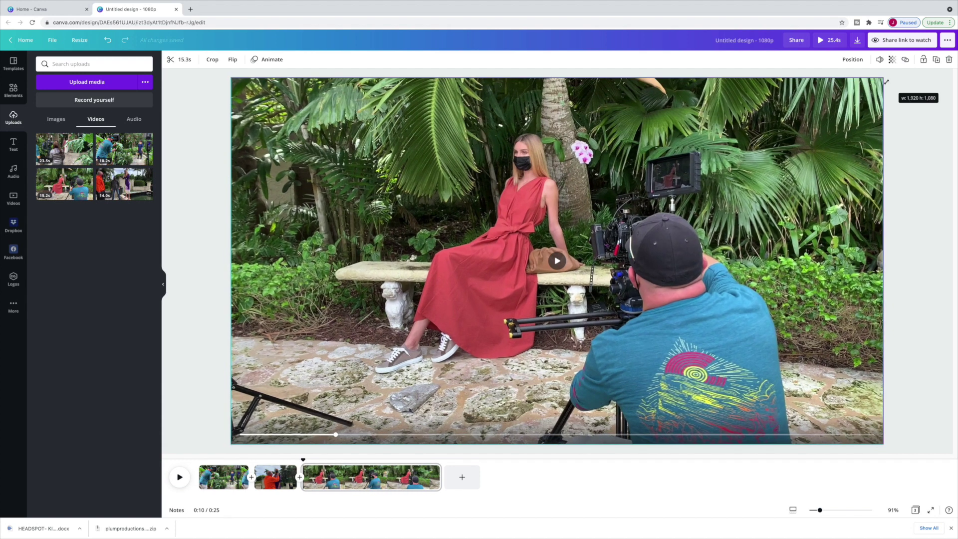
drag(440, 477, 344, 477)
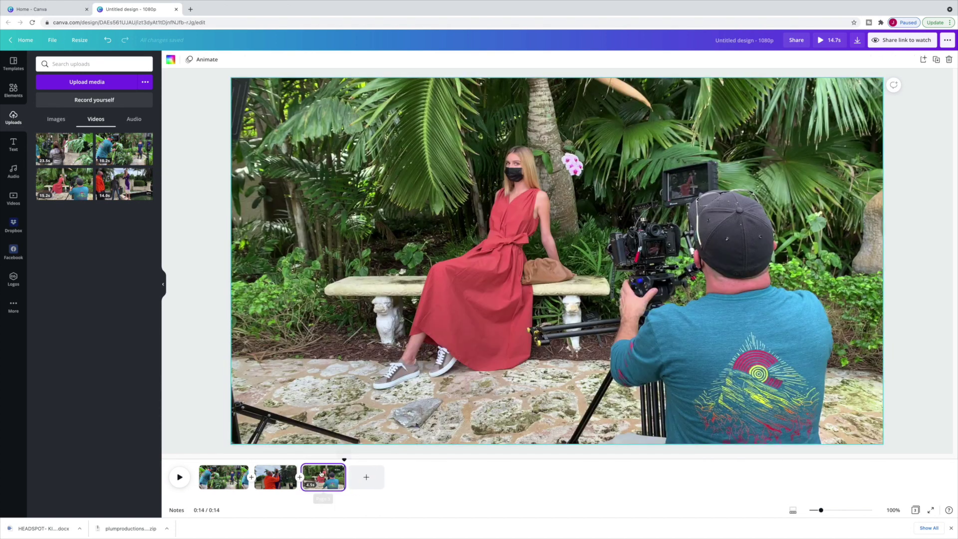
Apply a 0.5-second Dissolve transition between pages 1 and 2 and play the video from page 1 to preview it.
click(245, 479)
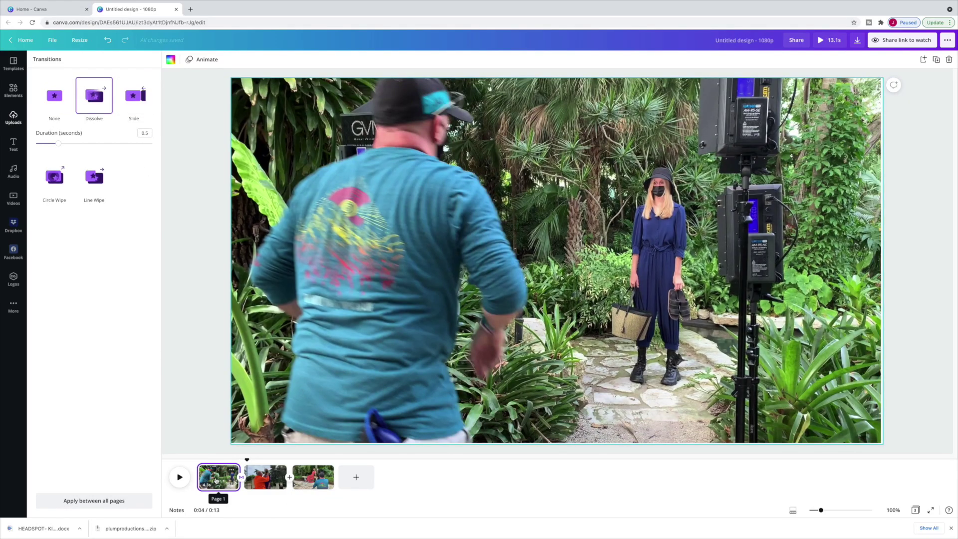
click(216, 481)
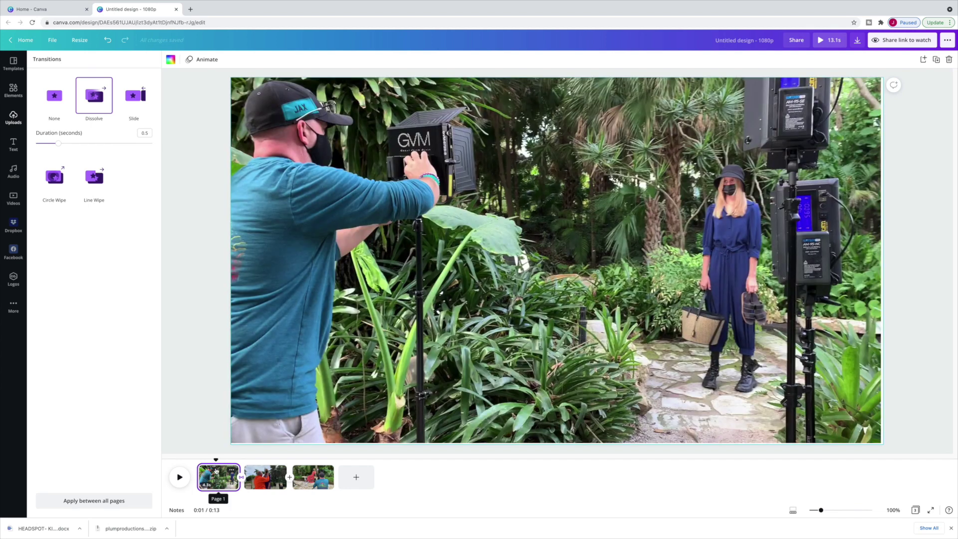
click(179, 478)
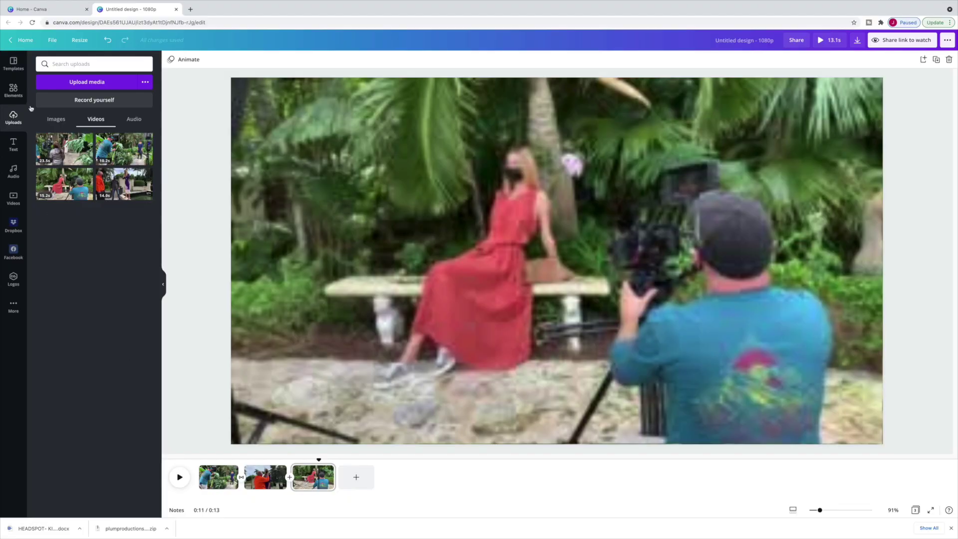
Add the "Feelin' Cute" text combination to the third page over the bench clip.
click(13, 145)
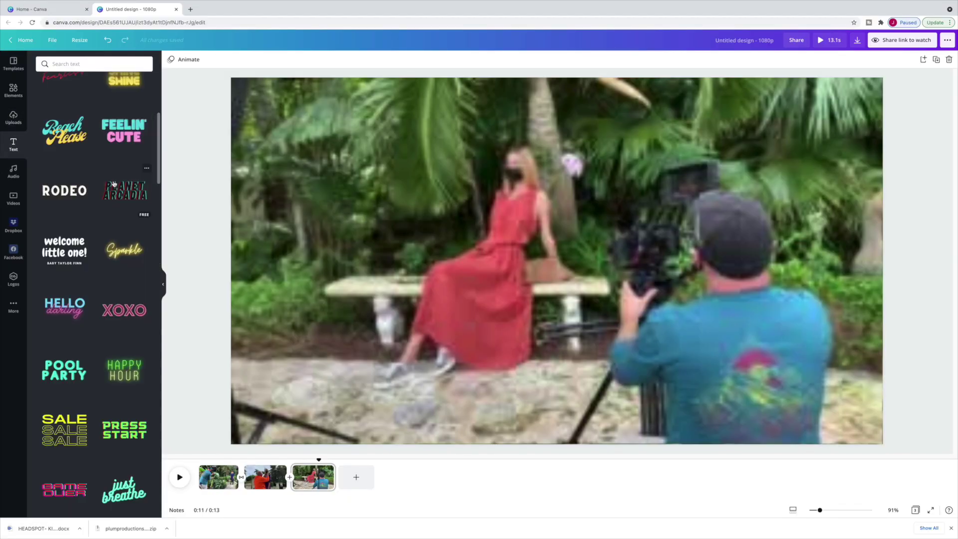
scroll(114, 184, up, 1)
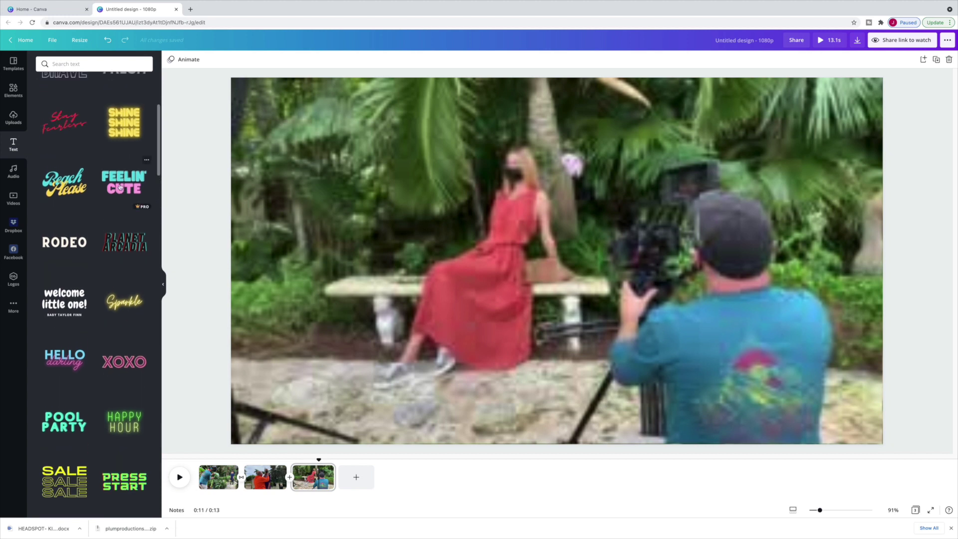
click(120, 187)
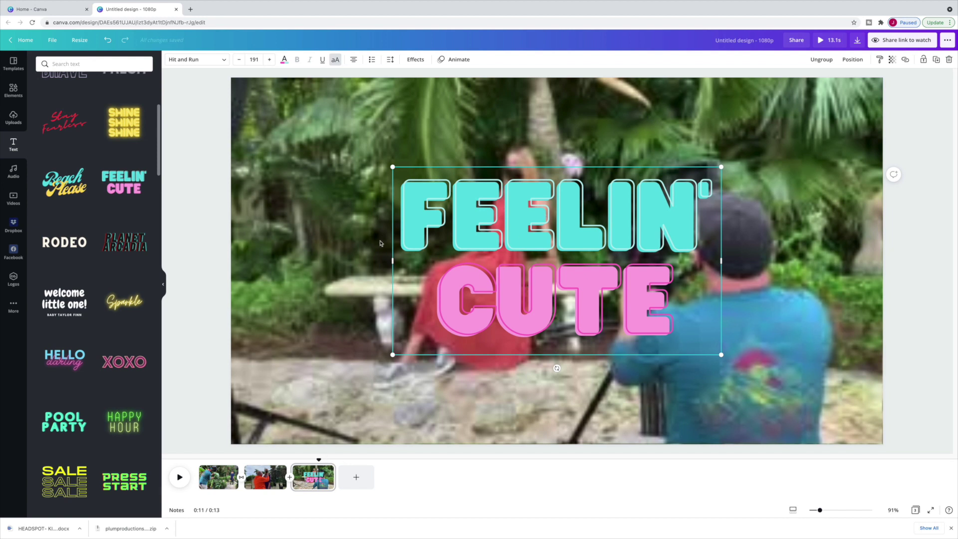
Shrink the "Feelin' Cute" text group to font size 133 and place it in the lower-left area of the page.
mouse_move(296, 487)
drag(469, 205, 333, 111)
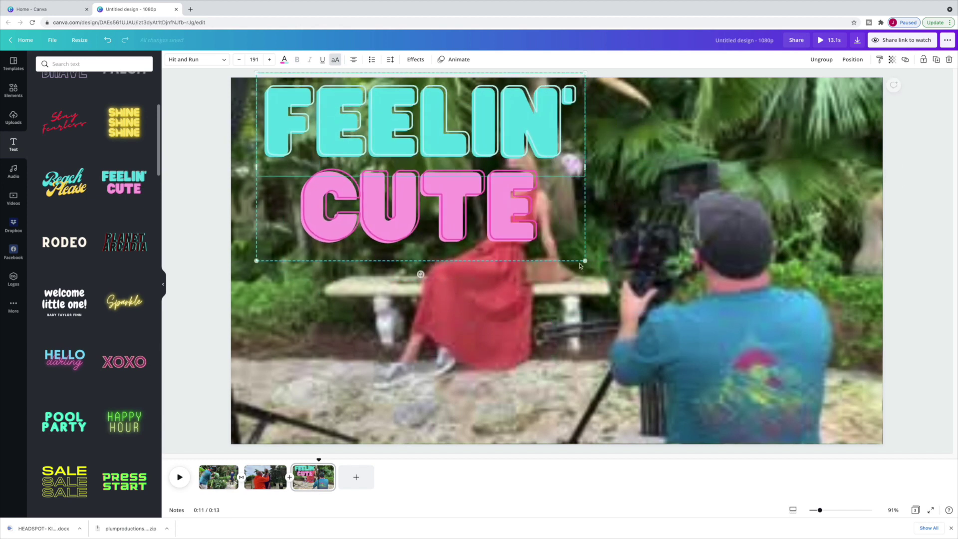
drag(584, 261, 477, 200)
drag(394, 113, 386, 340)
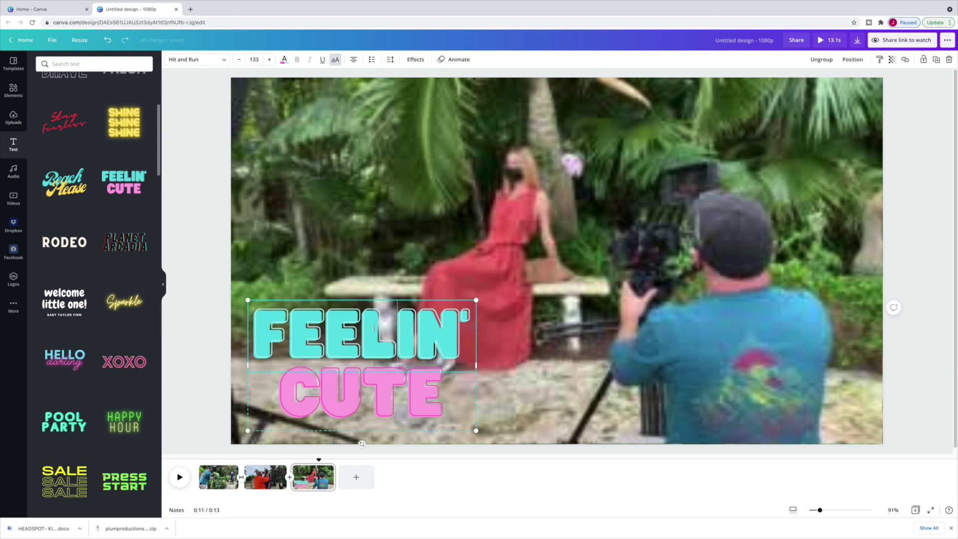
Replace "FEELIN'" with "so" and "CUTE" with "stylish", and widen the text group so the second word fits on one line.
drag(464, 339, 249, 337)
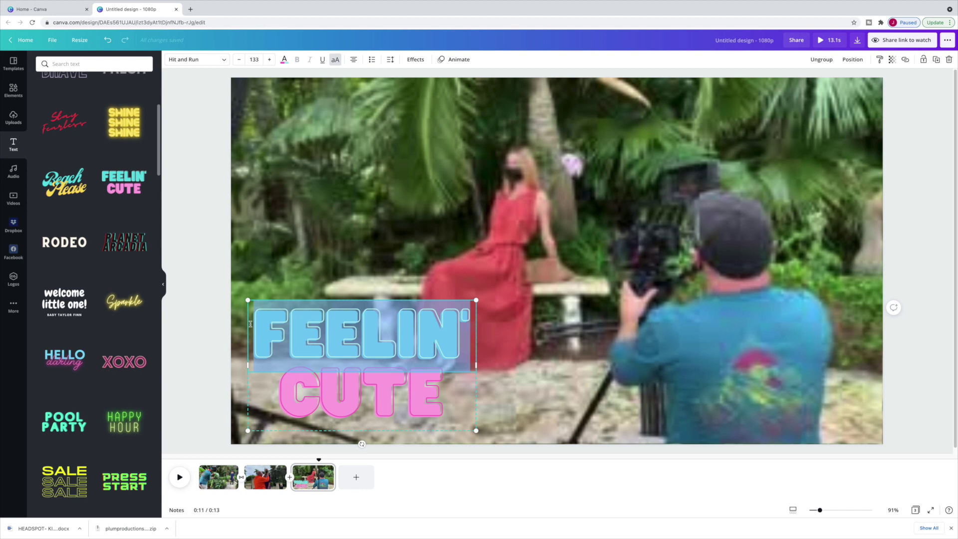
text(so)
drag(445, 394, 279, 379)
text(stylish)
drag(476, 383, 549, 380)
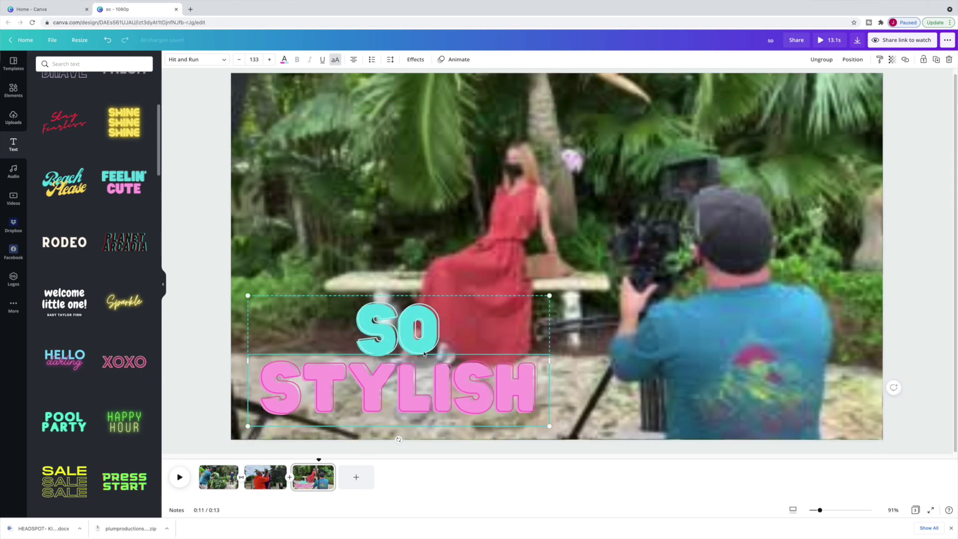
Browse the available fonts for the word "SO" and try the Lot font on it.
click(421, 330)
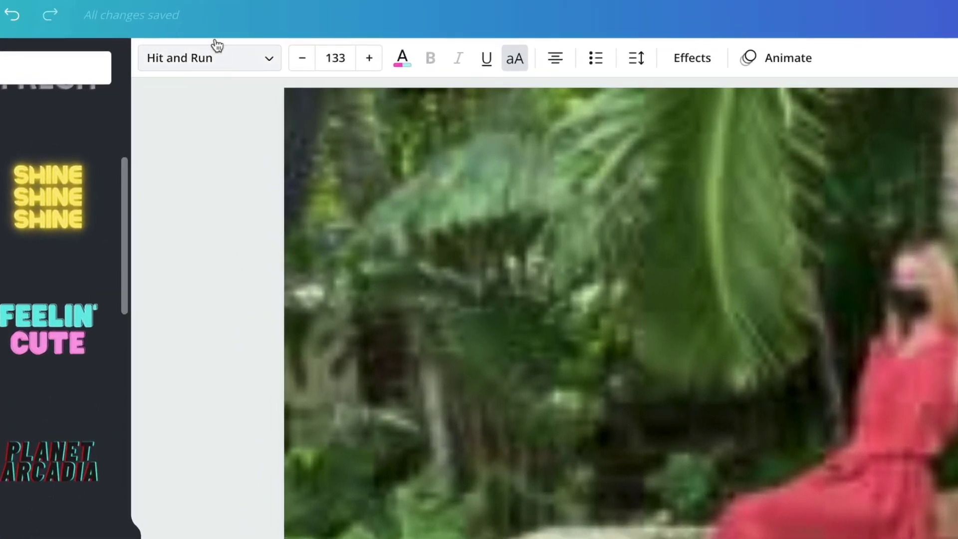
click(270, 59)
scroll(0, 385, down, 10)
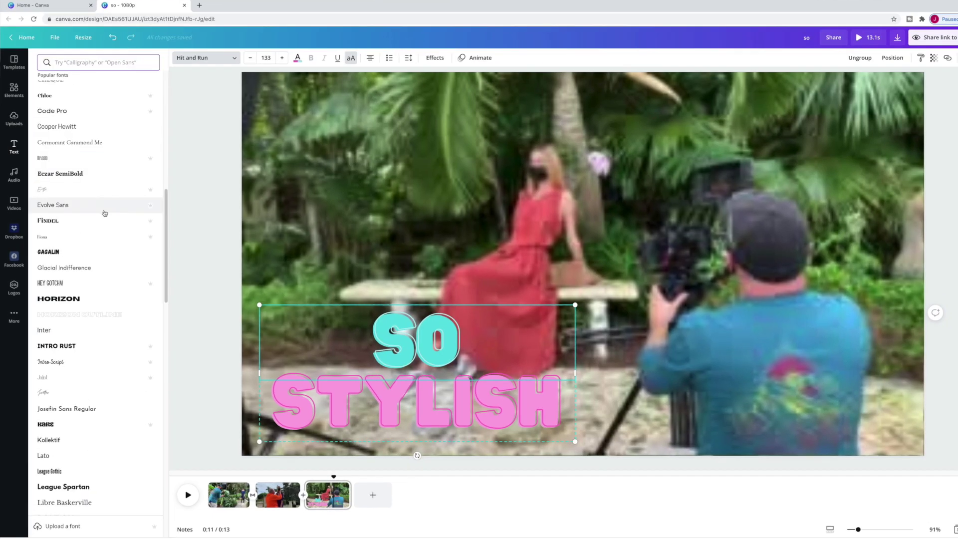
scroll(104, 213, down, 12)
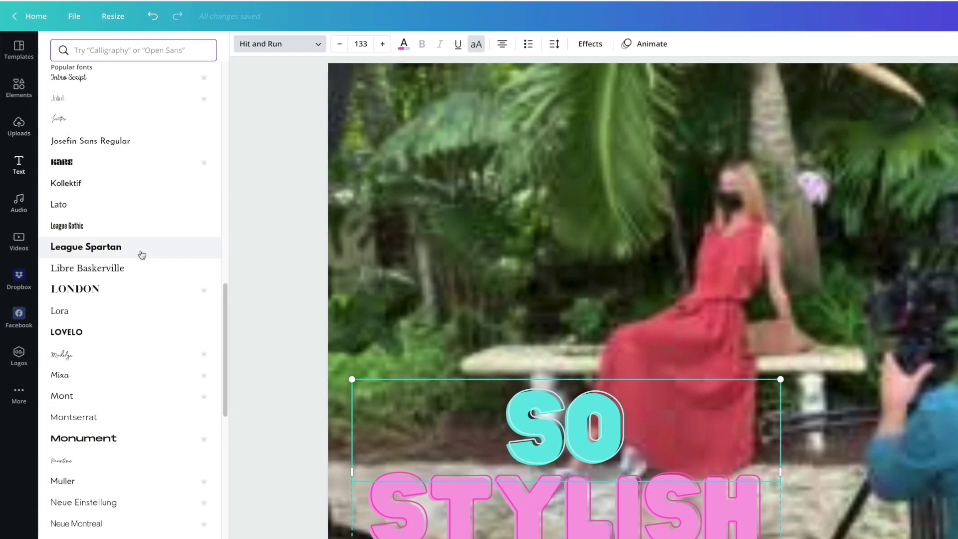
scroll(157, 270, down, 15)
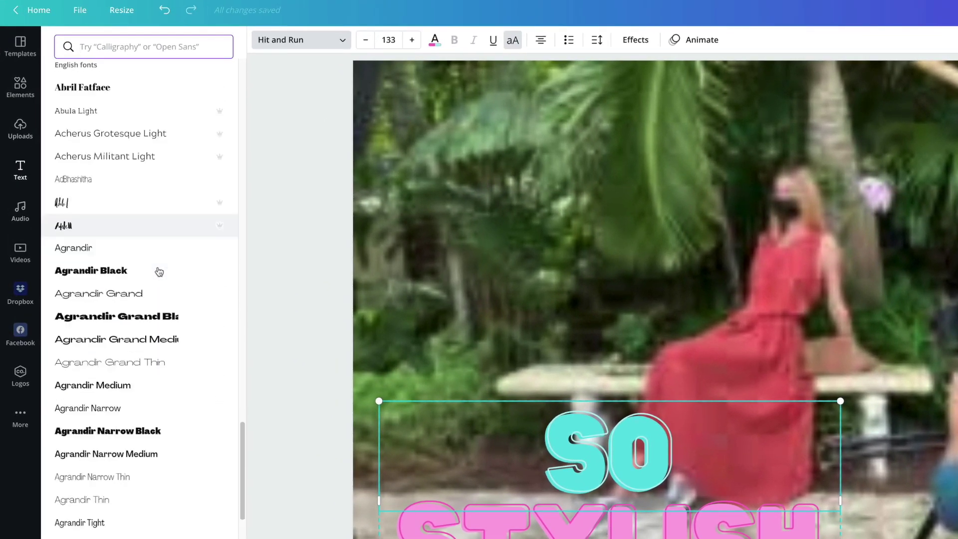
scroll(160, 271, down, 15)
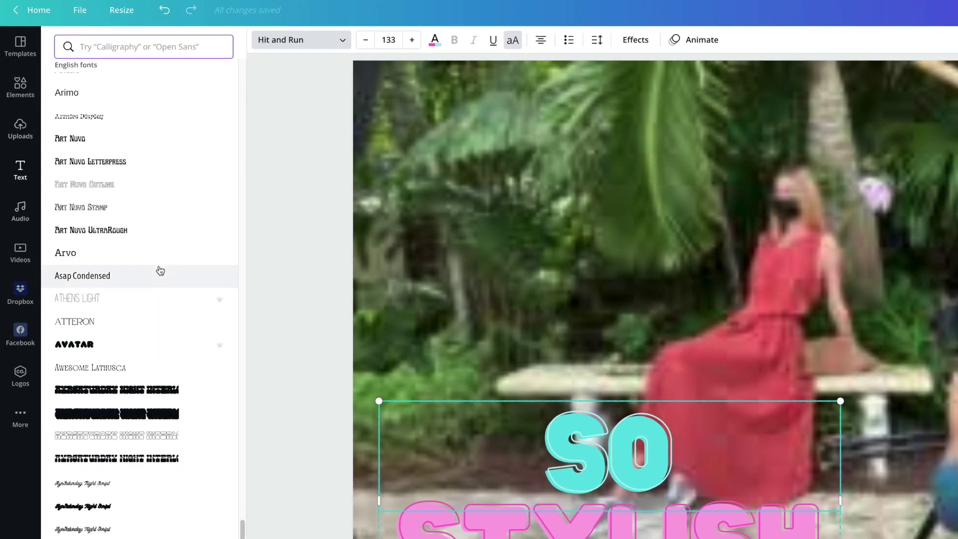
scroll(160, 270, down, 15)
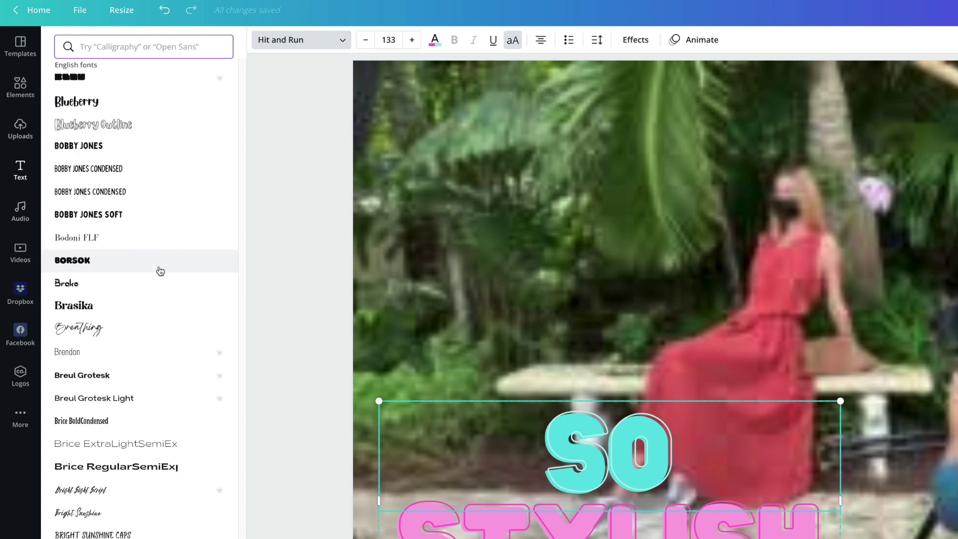
scroll(160, 270, down, 10)
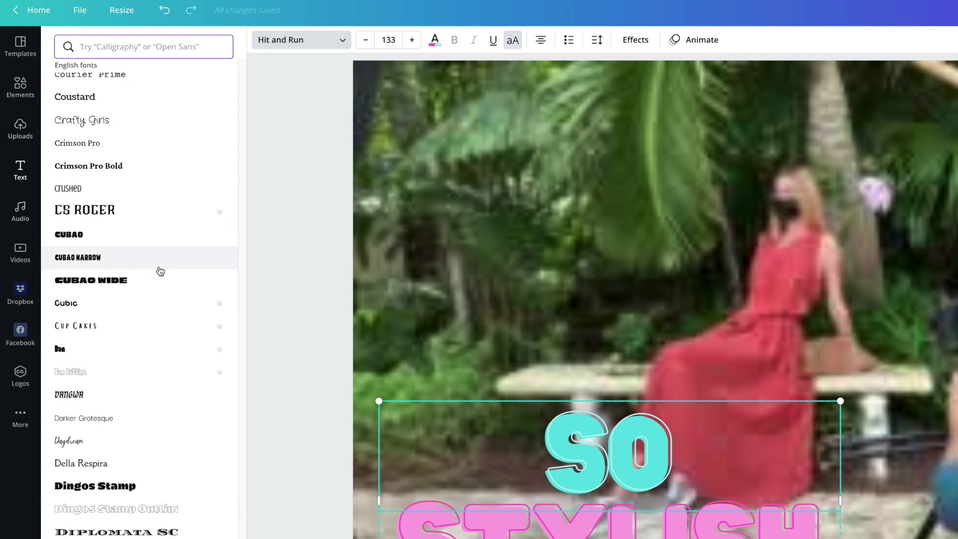
scroll(155, 274, down, 5)
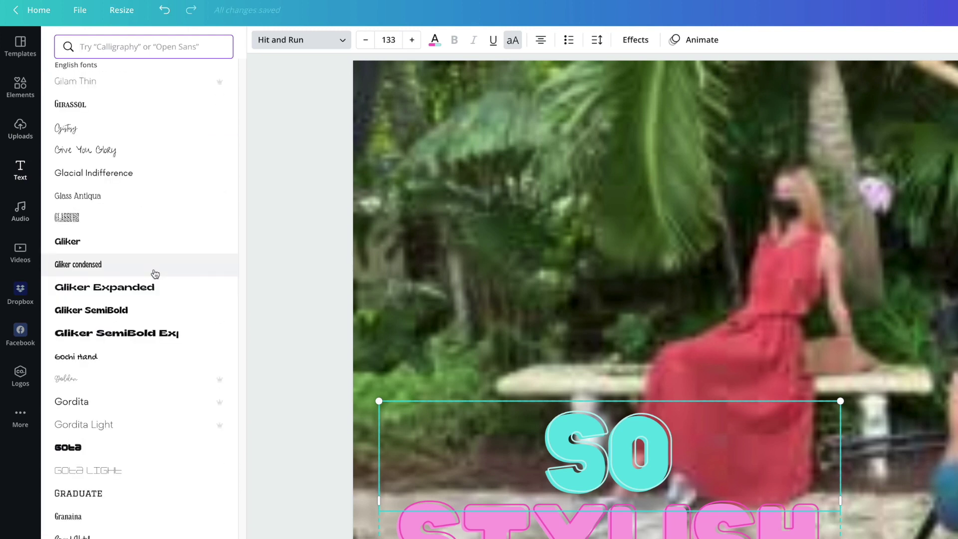
scroll(155, 274, down, 20)
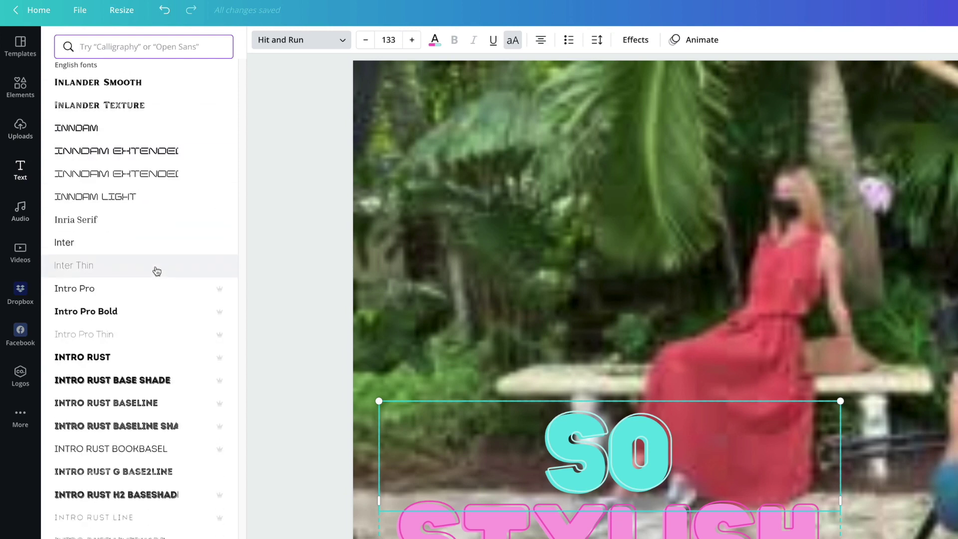
scroll(156, 271, down, 20)
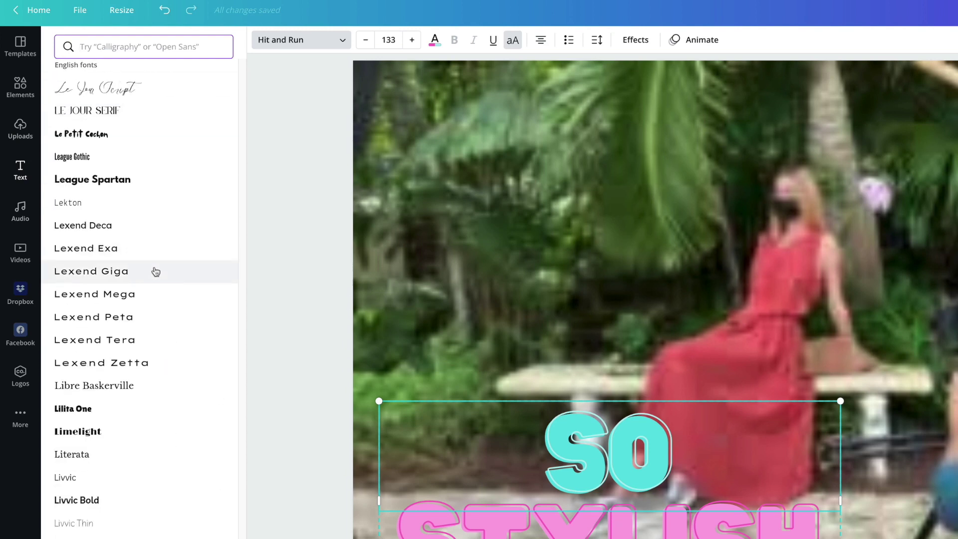
scroll(155, 273, down, 20)
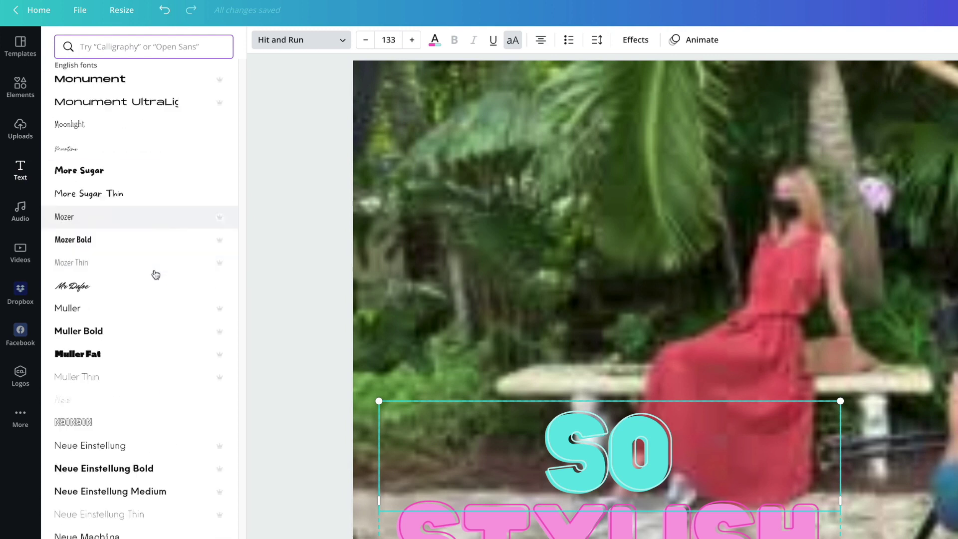
scroll(156, 272, down, 20)
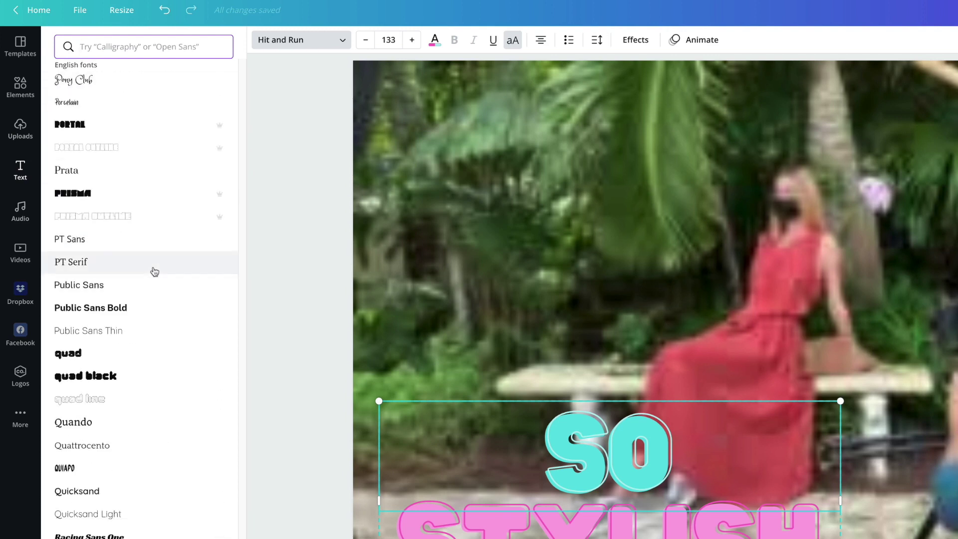
scroll(154, 272, up, 20)
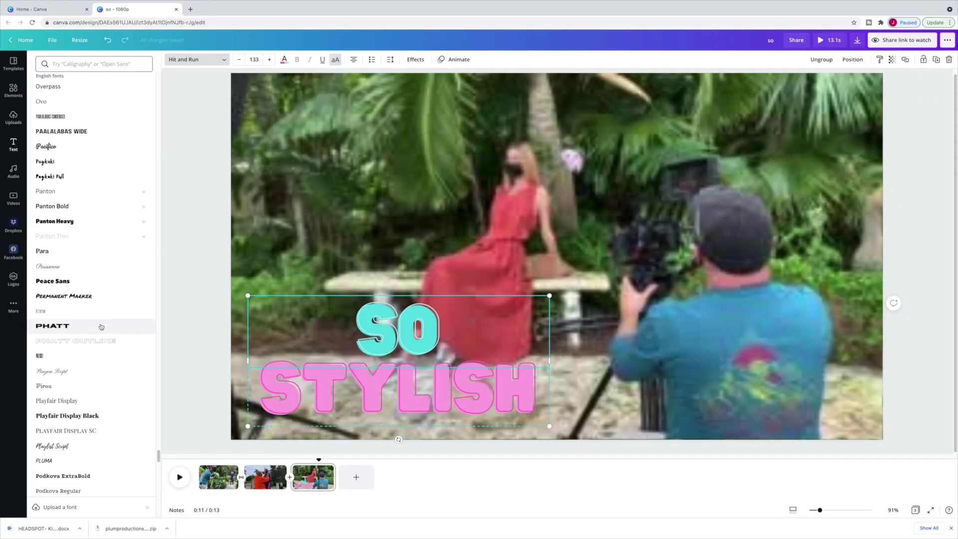
click(180, 463)
Set the font of the word "SO" to Borsok.
scroll(179, 415, up, 10)
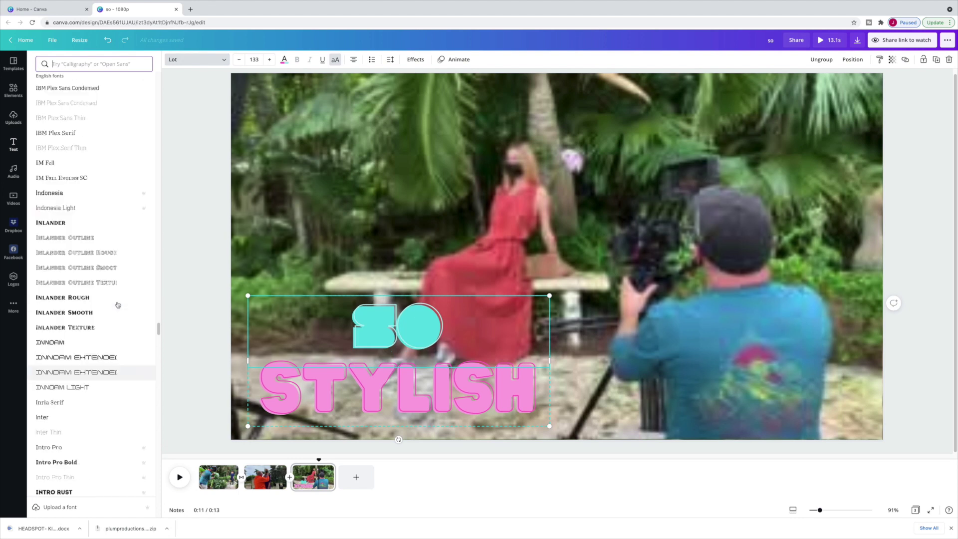
scroll(118, 305, up, 15)
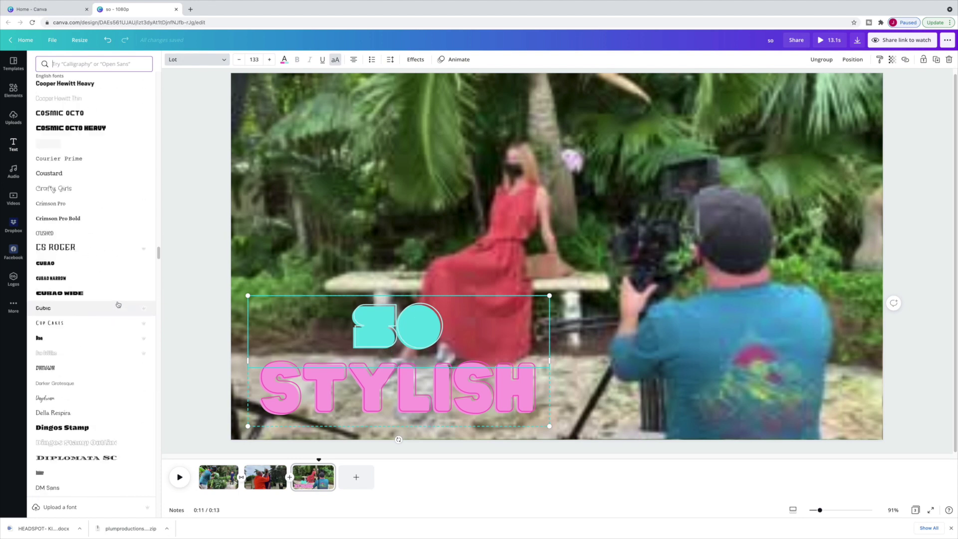
key(ctrl+z)
Change the second word's font to Playlist Script and retype it as "Stylish" without all capitals.
drag(521, 391, 263, 389)
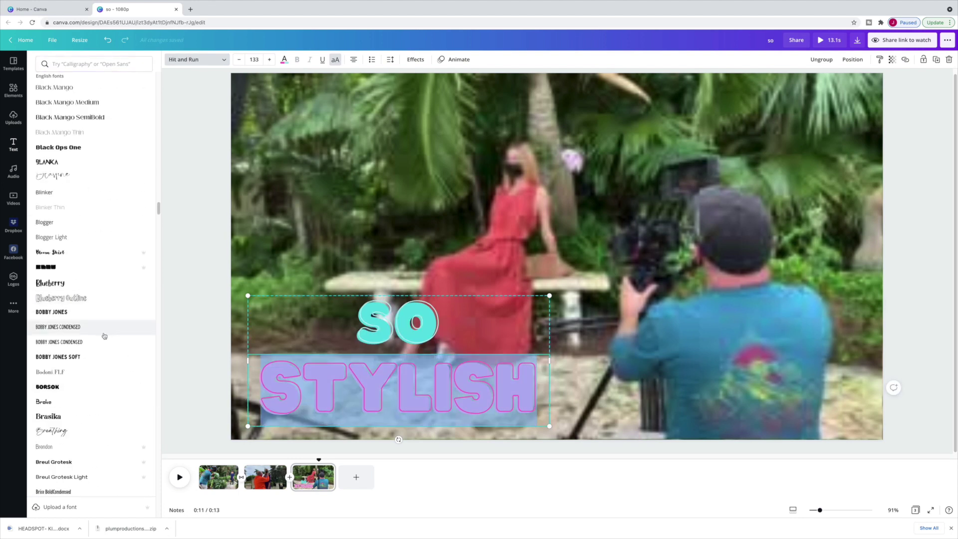
scroll(105, 335, down, 10)
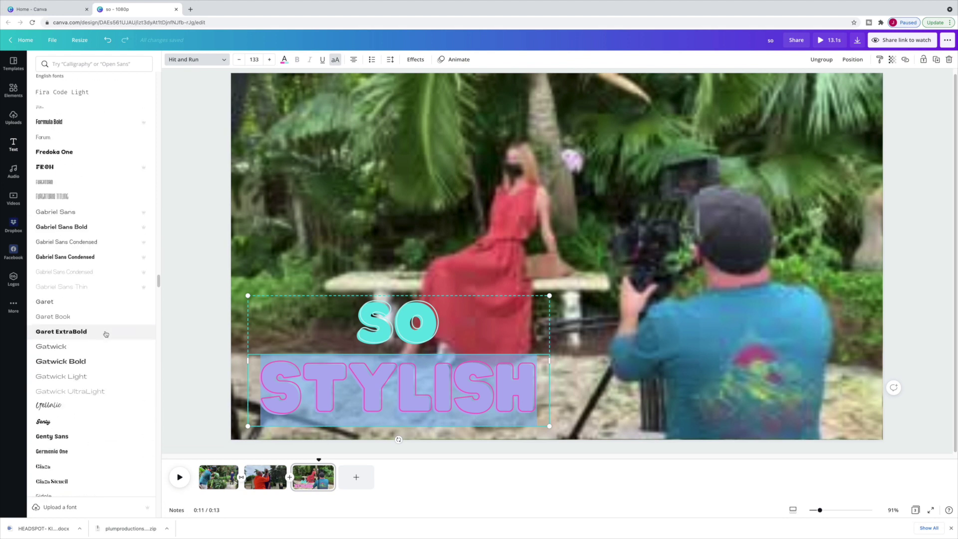
scroll(106, 334, down, 3)
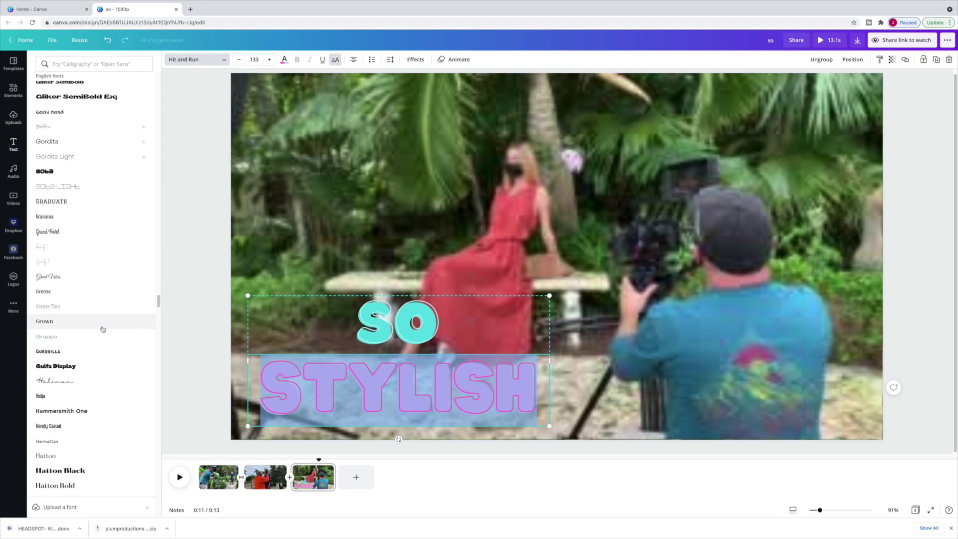
scroll(102, 329, down, 20)
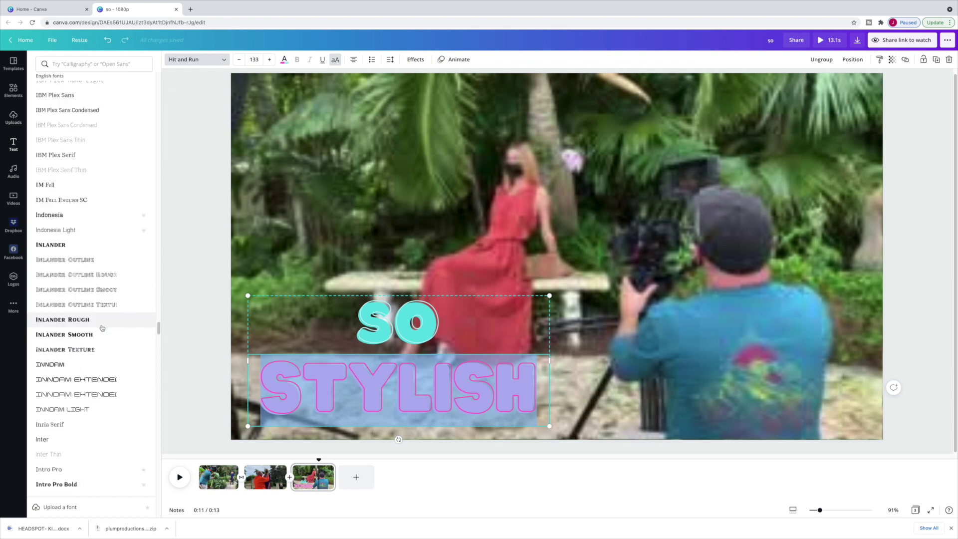
scroll(101, 328, down, 10)
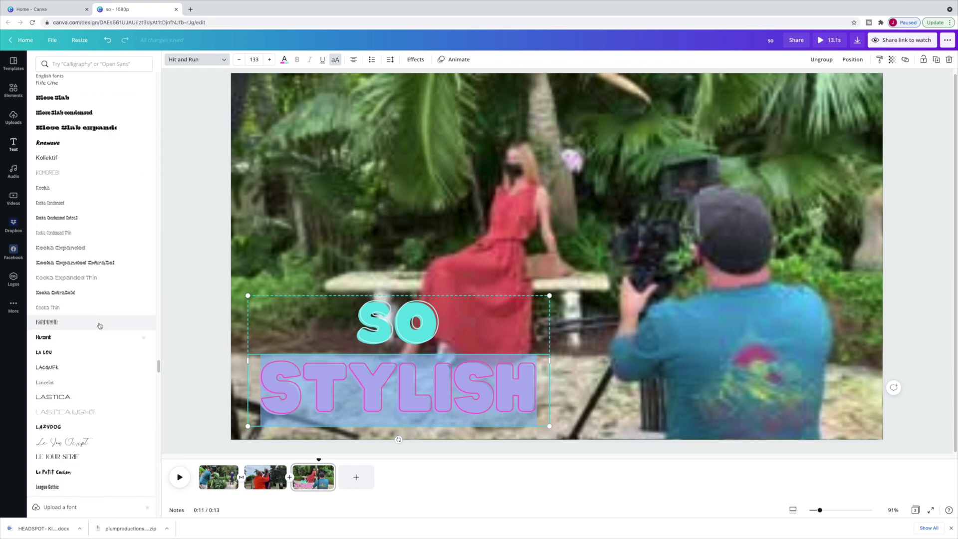
scroll(100, 326, down, 10)
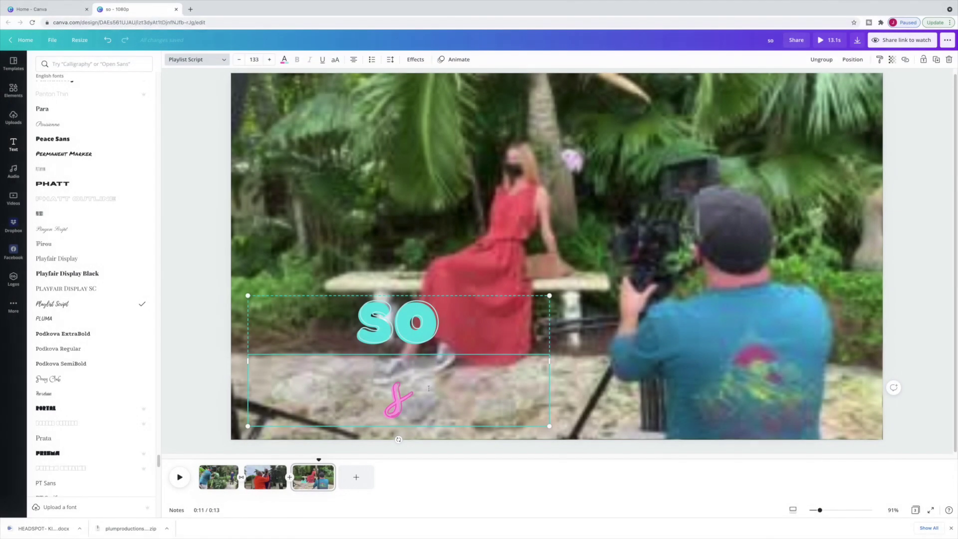
key(BackSpace)
text(tylish)
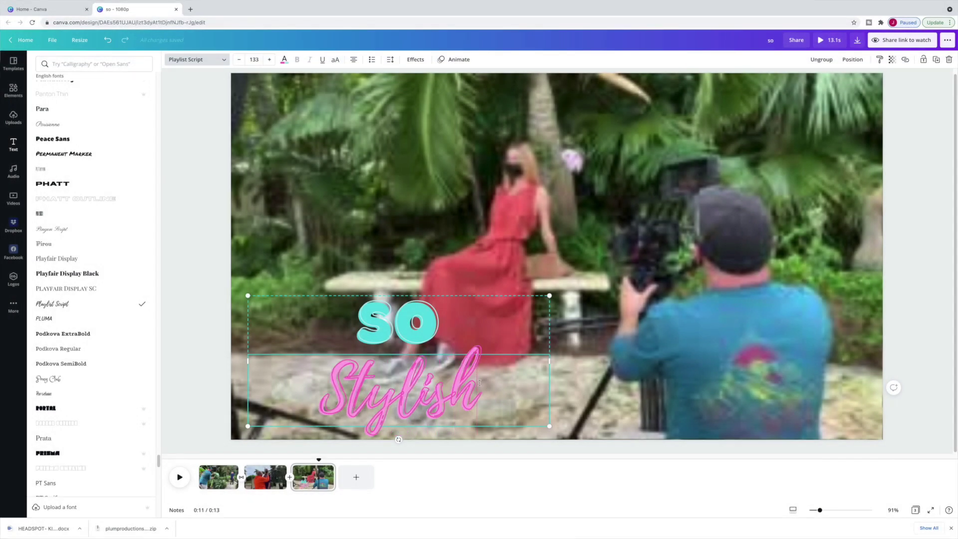
Apply the Shadow effect to "Stylish" with a transparency of 29.
drag(480, 382, 363, 390)
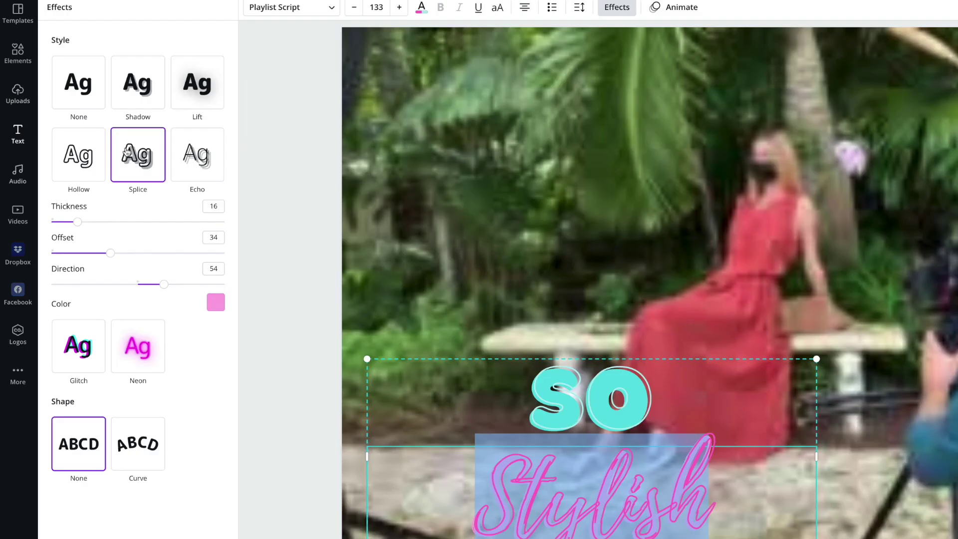
click(142, 87)
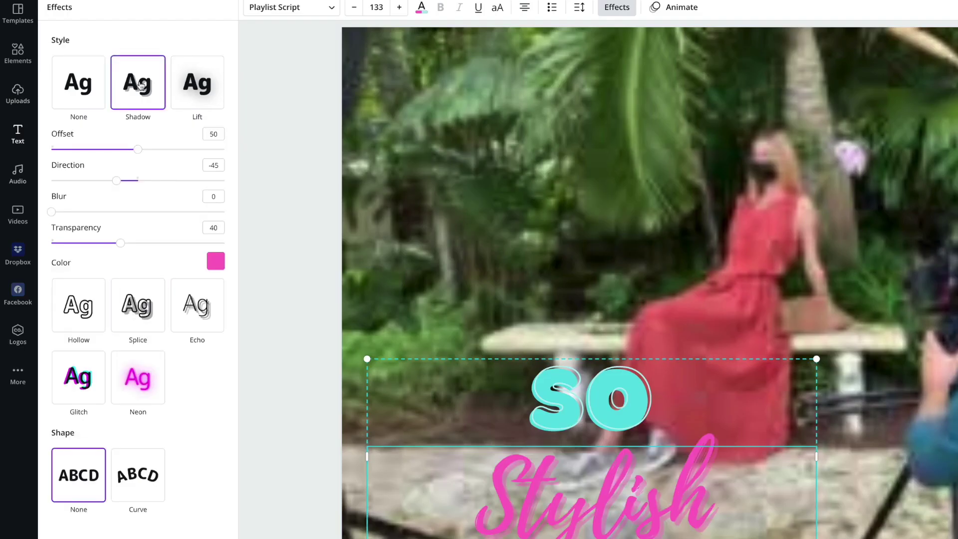
mouse_move(113, 242)
mouse_down()
mouse_move(75, 242)
mouse_move(102, 243)
mouse_up()
Try turquoise and a custom dark slate for the shadow of "Stylish", and settle on the light blue default color.
click(214, 263)
click(122, 410)
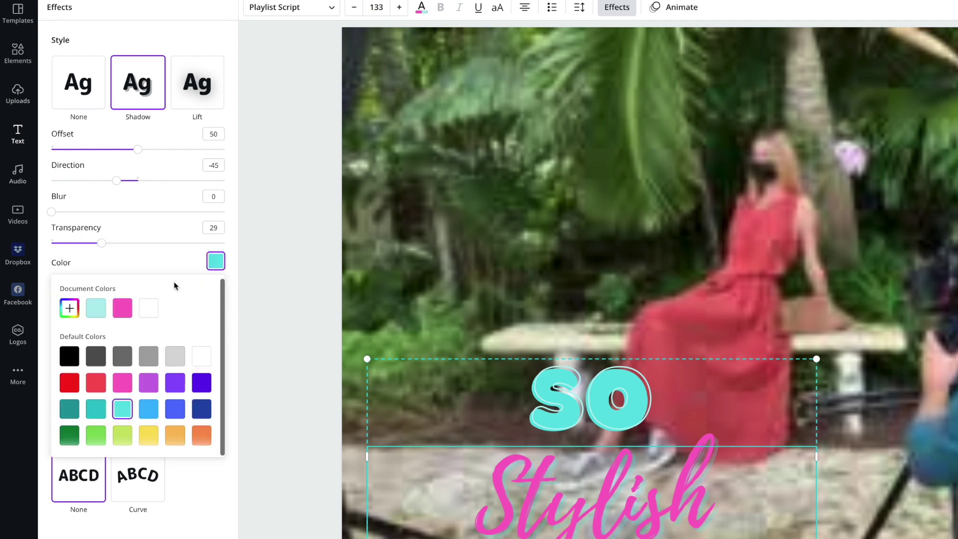
click(69, 309)
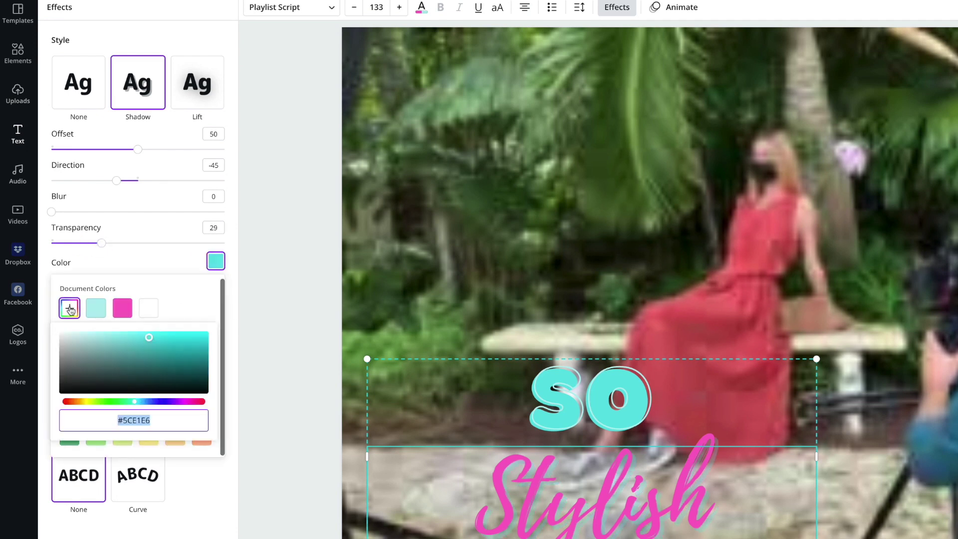
mouse_move(107, 355)
mouse_down()
mouse_move(103, 364)
mouse_move(113, 364)
mouse_up()
drag(115, 402, 150, 402)
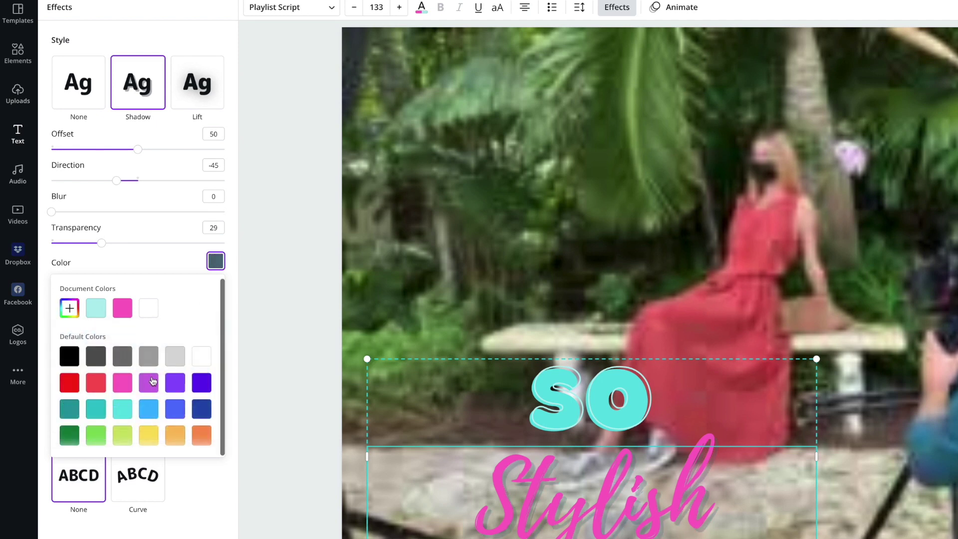
click(153, 412)
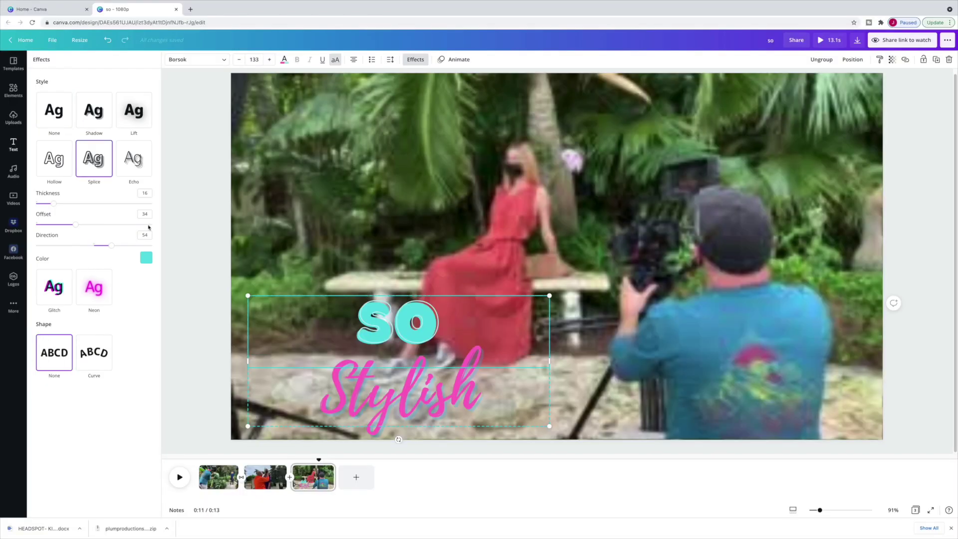
Recolor "SO" teal with no text effect, and recolor "Stylish" in a custom red matching the dress.
click(421, 7)
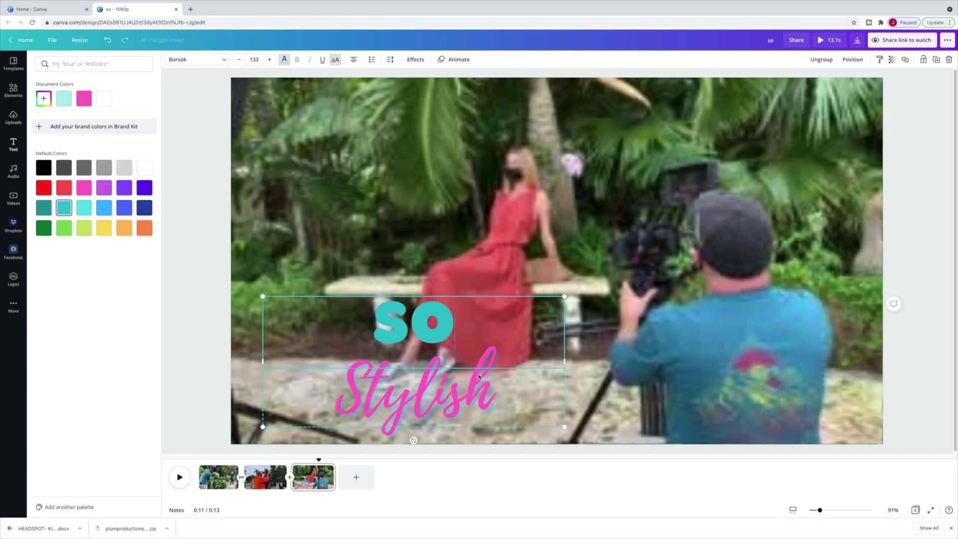
click(362, 322)
click(404, 390)
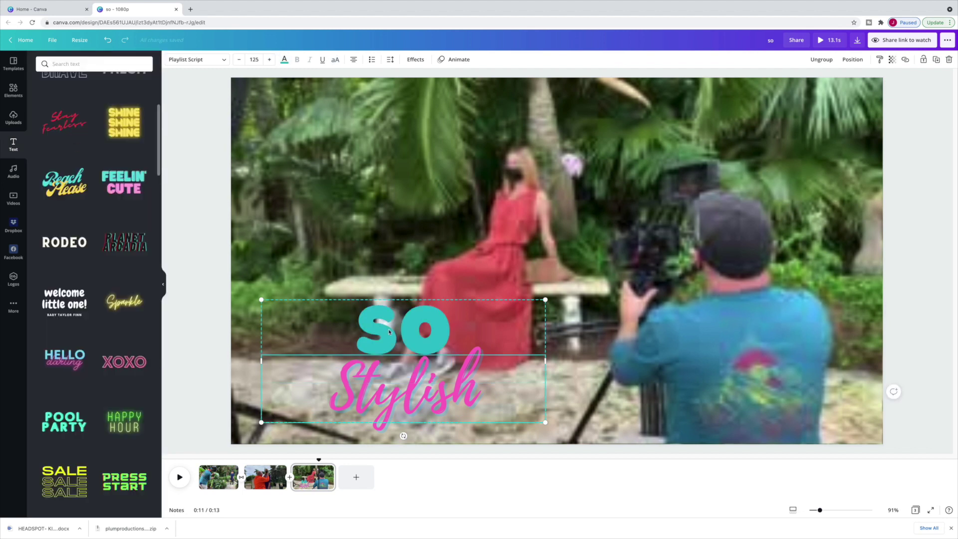
click(285, 59)
click(44, 98)
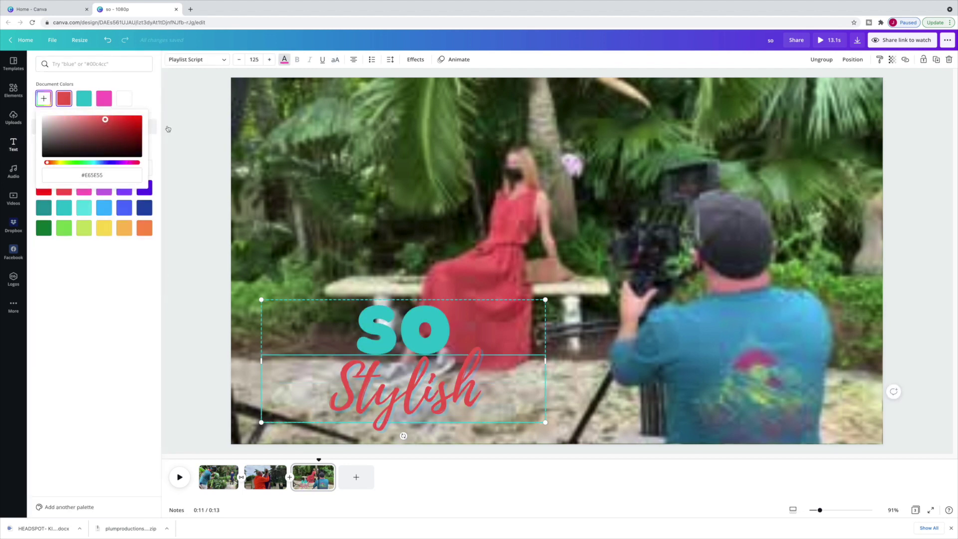
Apply the Pan text animation to the word "SO".
click(403, 329)
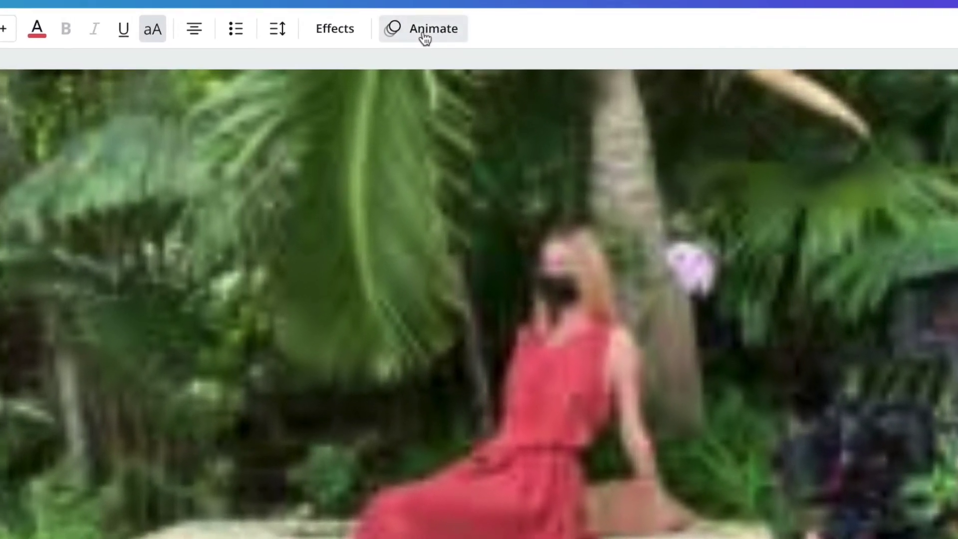
click(423, 36)
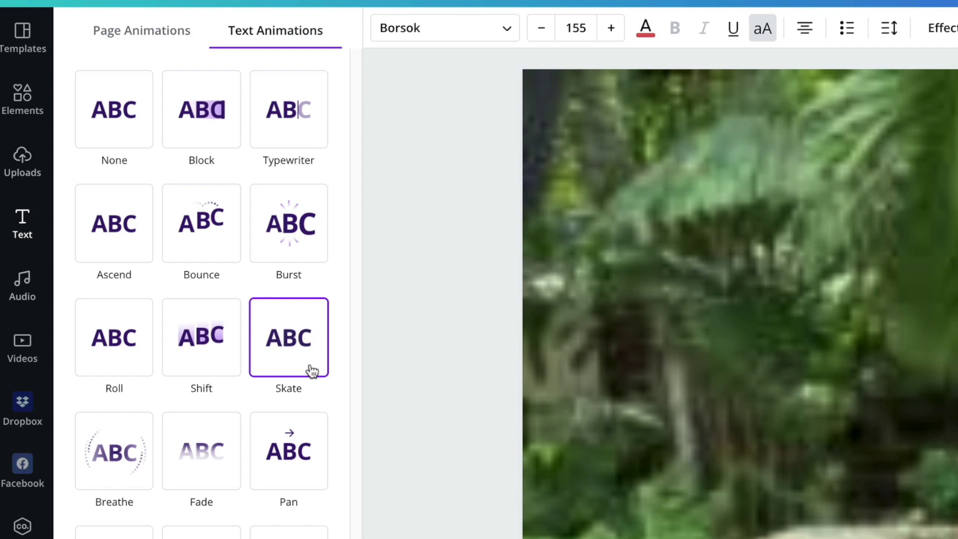
click(307, 445)
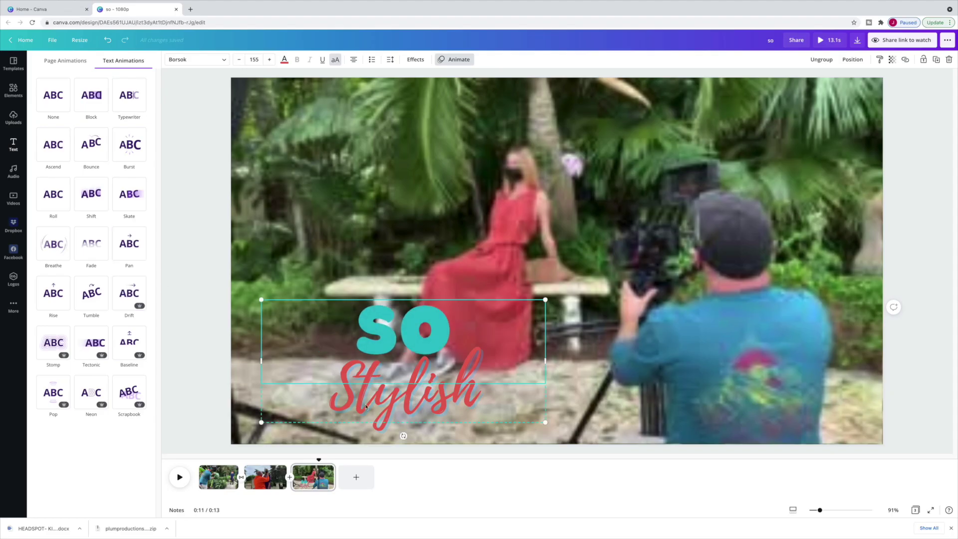
click(126, 249)
Apply the Rise text animation to the word "Stylish" and preview playback from the second clip into the third.
click(362, 400)
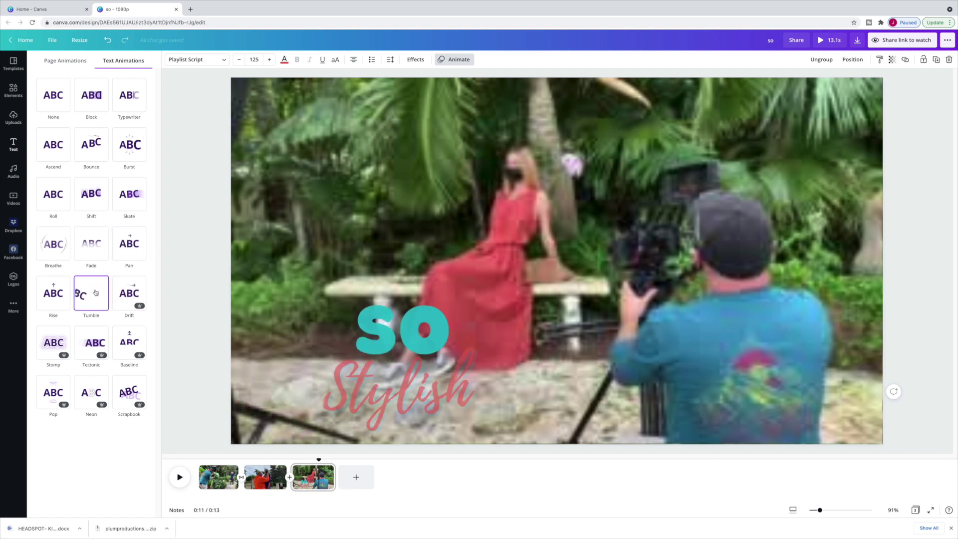
click(54, 288)
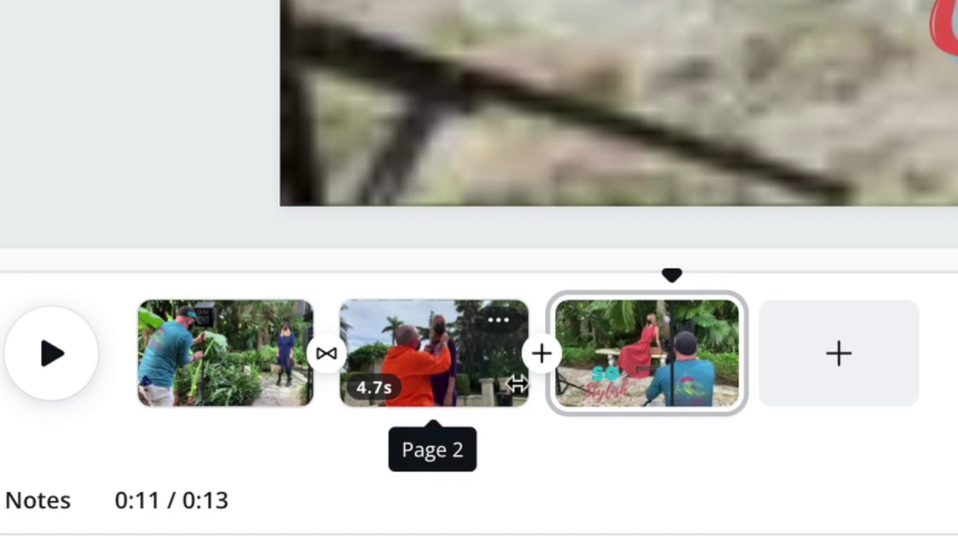
click(498, 387)
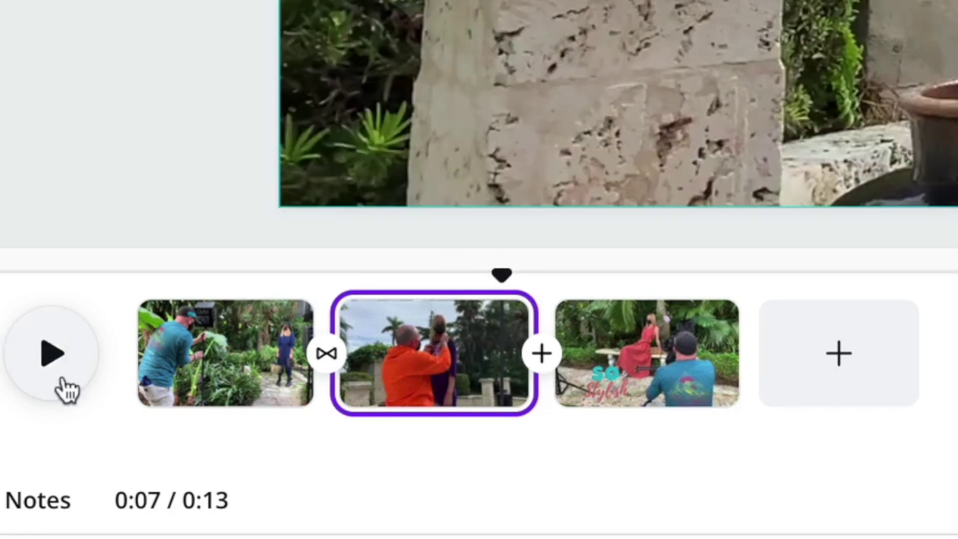
click(59, 383)
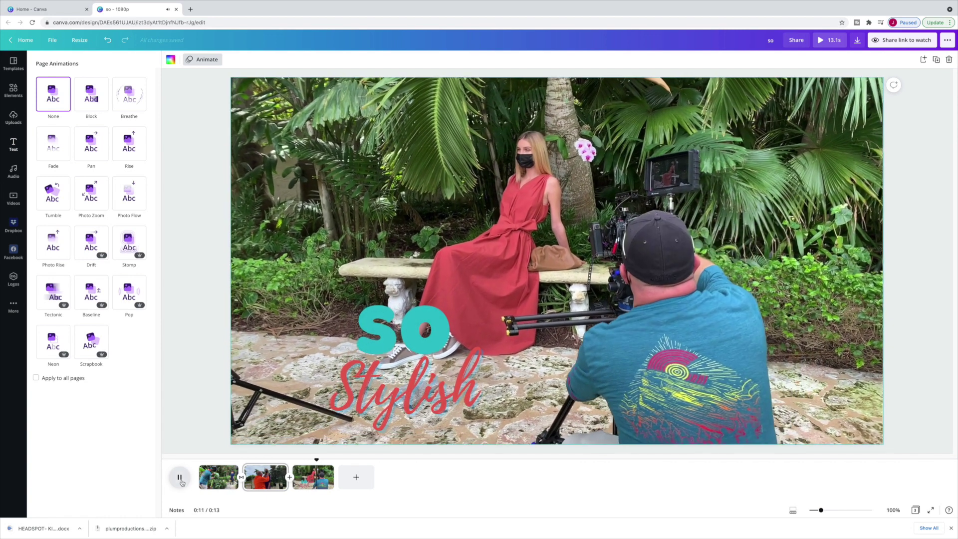
click(180, 478)
Add the purple plumproductions logo to the first clip, shrink it and place it in the frame's upper-right corner.
click(222, 477)
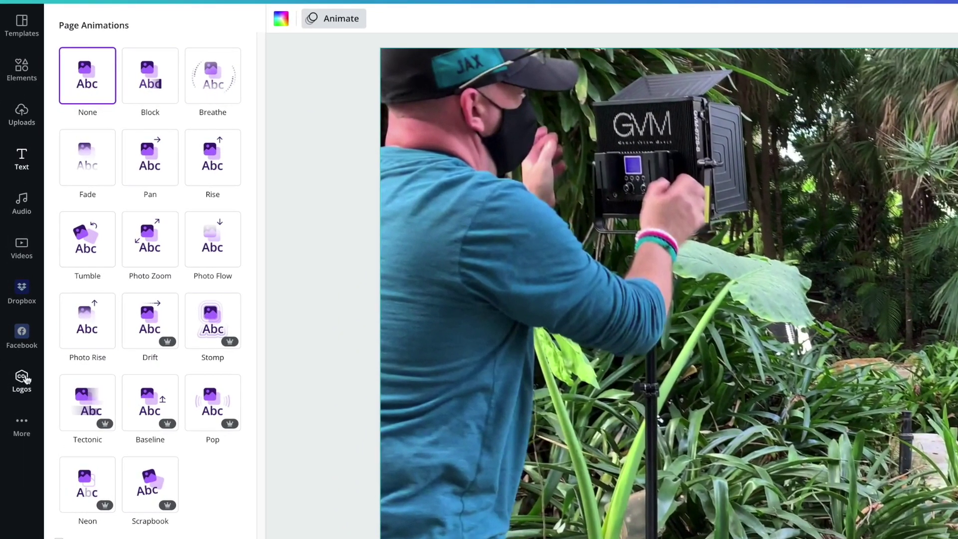
click(25, 379)
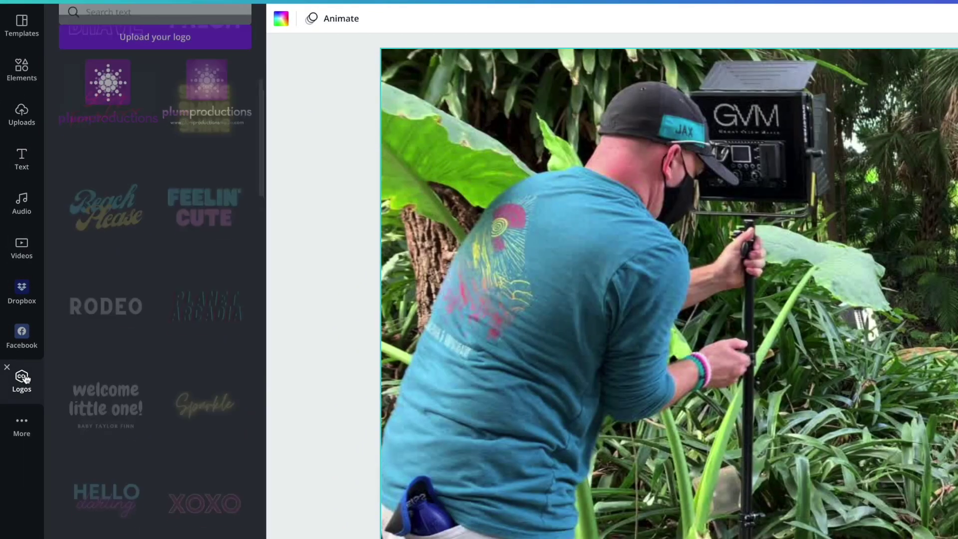
click(119, 76)
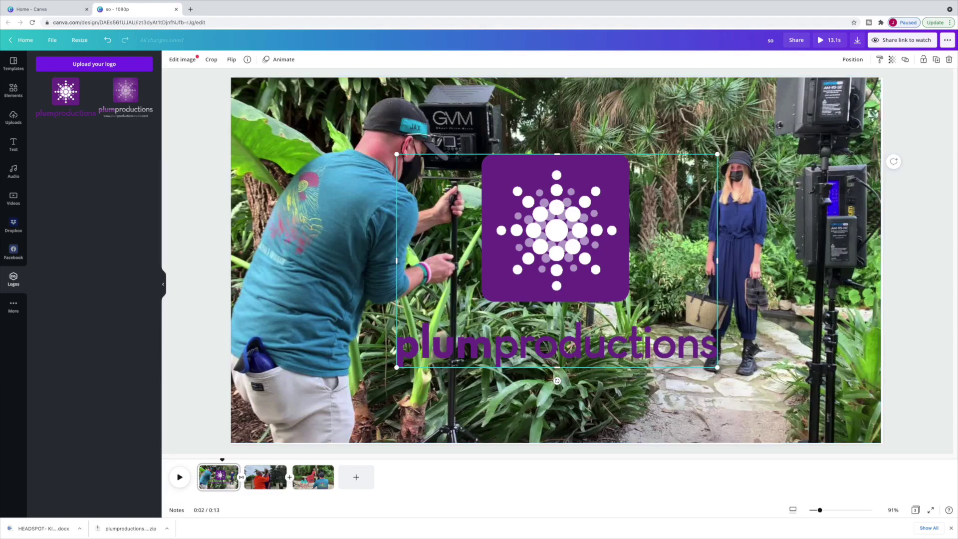
drag(708, 159, 534, 276)
drag(426, 352, 768, 160)
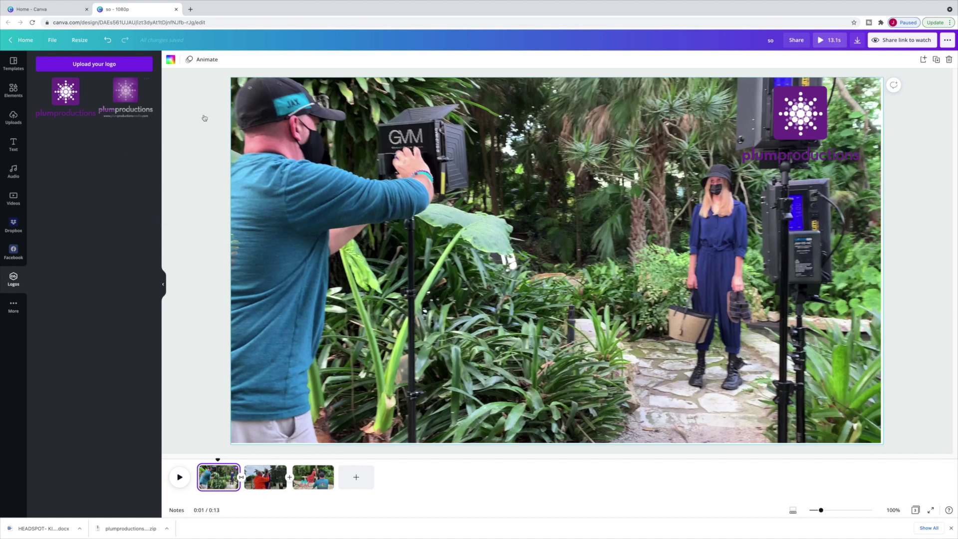
Copy the plumproductions logo from the first clip and paste it onto the second and third clips.
click(264, 479)
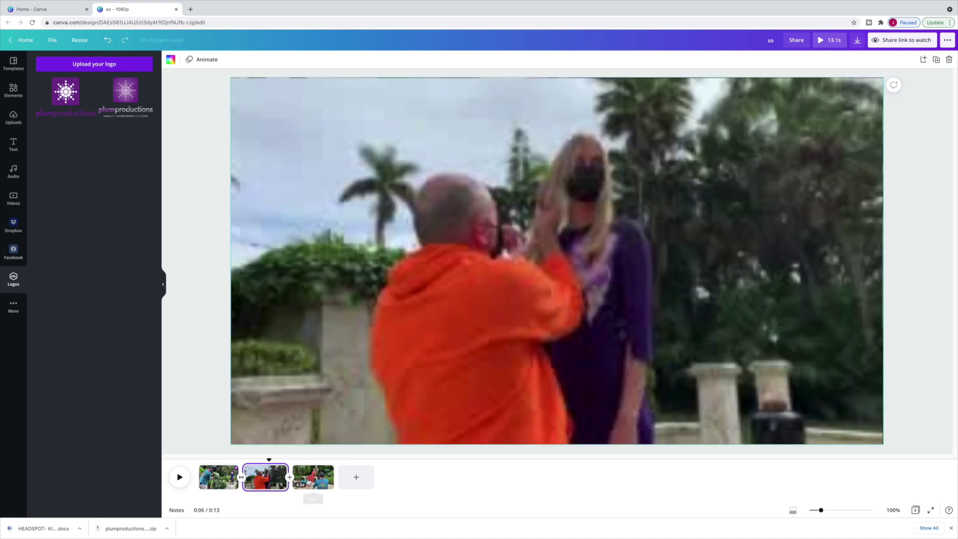
click(309, 482)
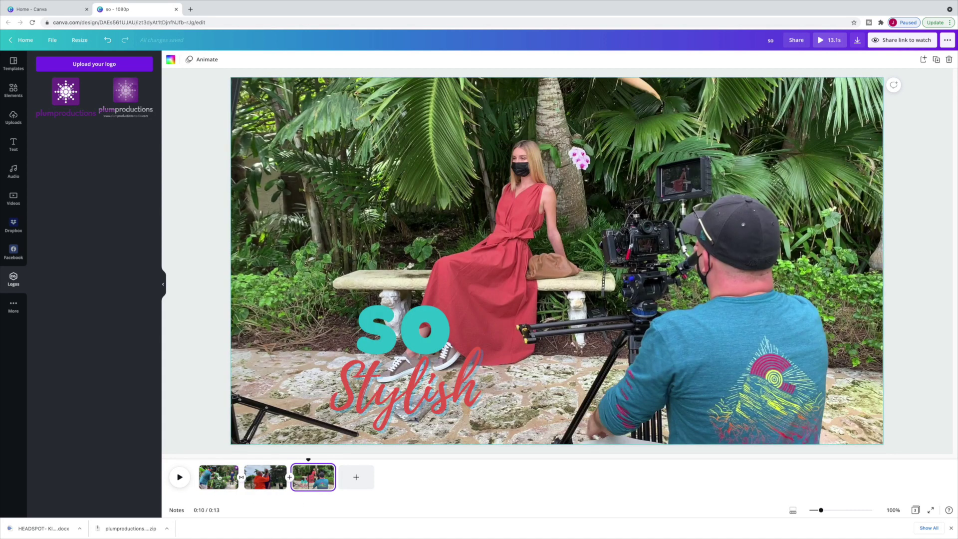
click(218, 477)
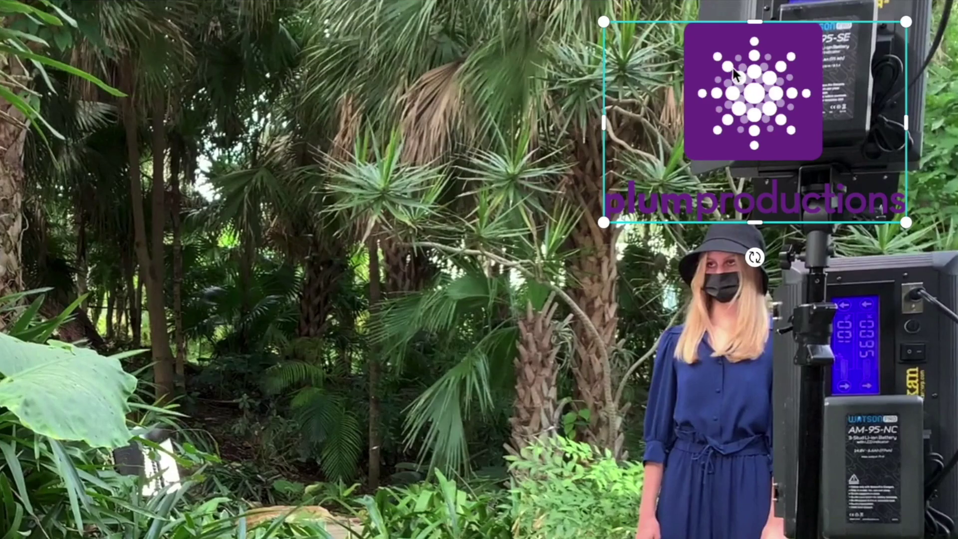
right_click(792, 104)
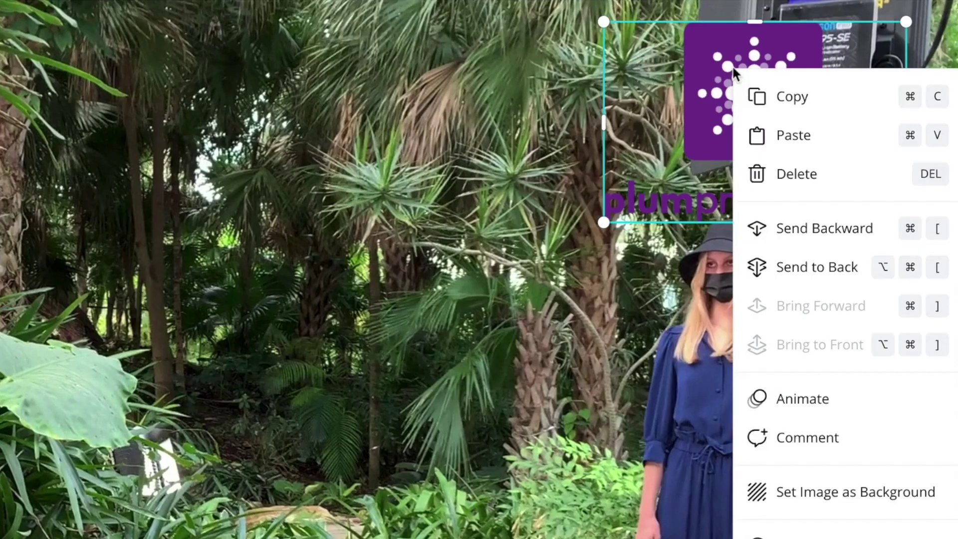
click(760, 105)
click(359, 362)
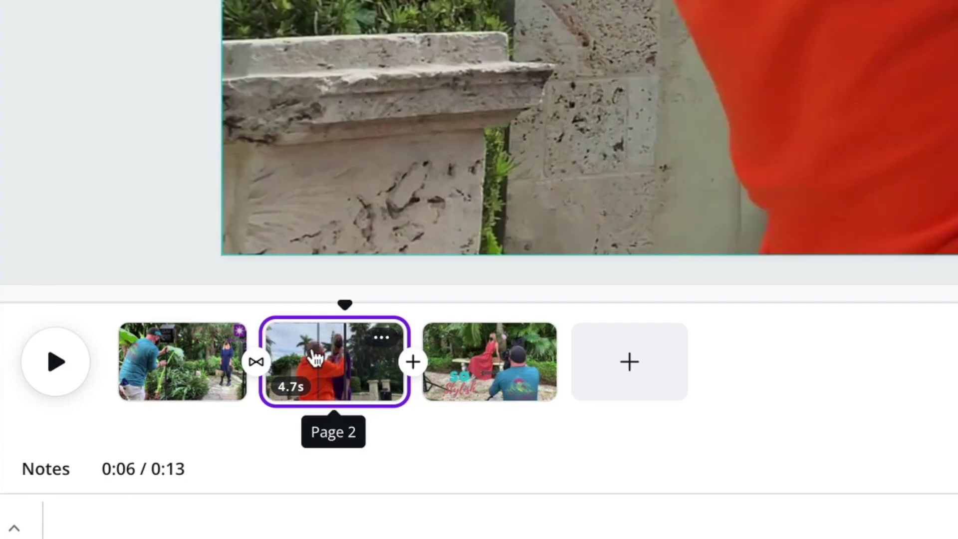
right_click(465, 211)
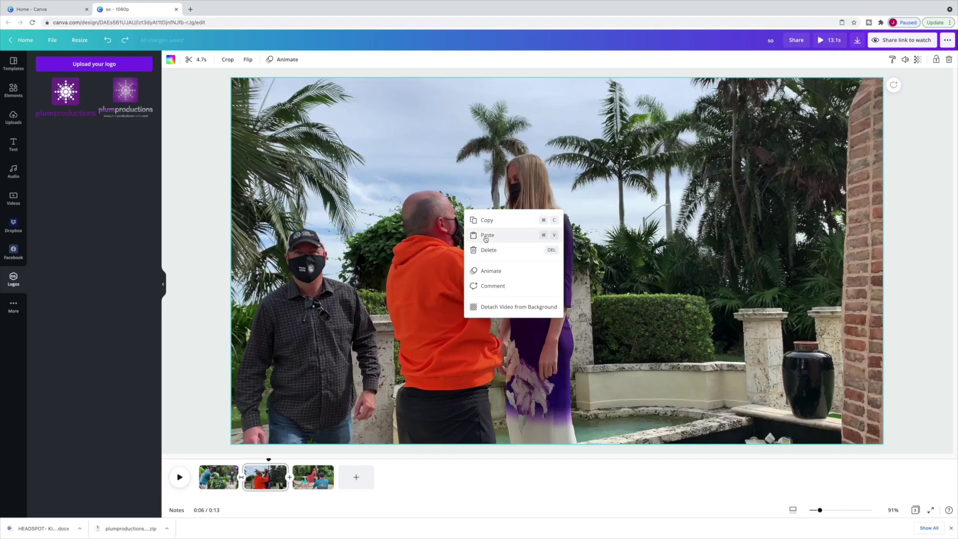
click(486, 235)
click(310, 493)
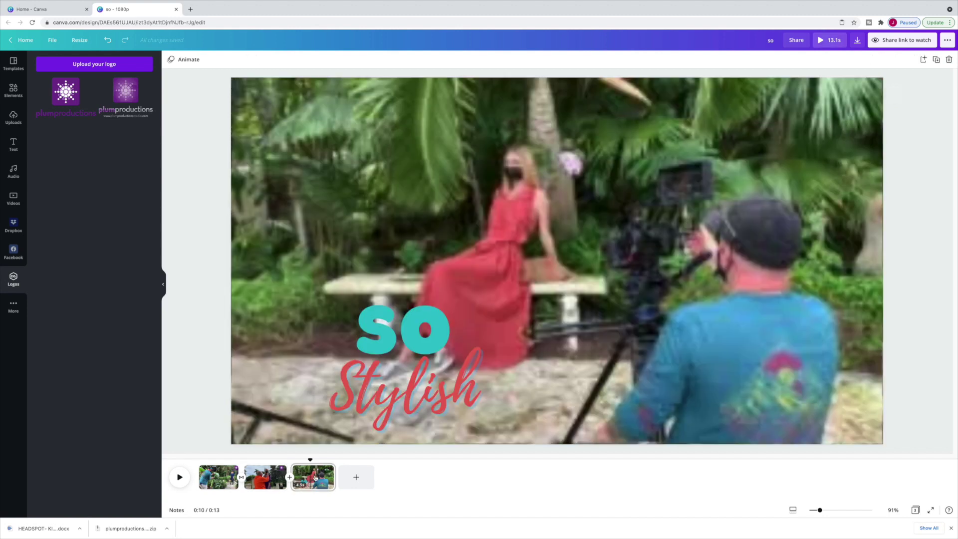
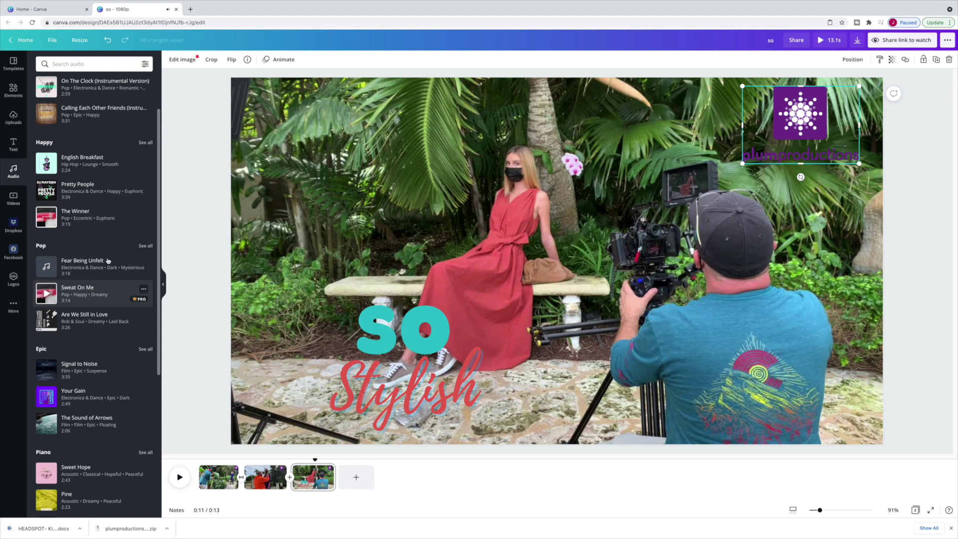
Browse the audio library and filter it to show only Instrumentals.
scroll(115, 247, up, 2)
scroll(133, 225, down, 2)
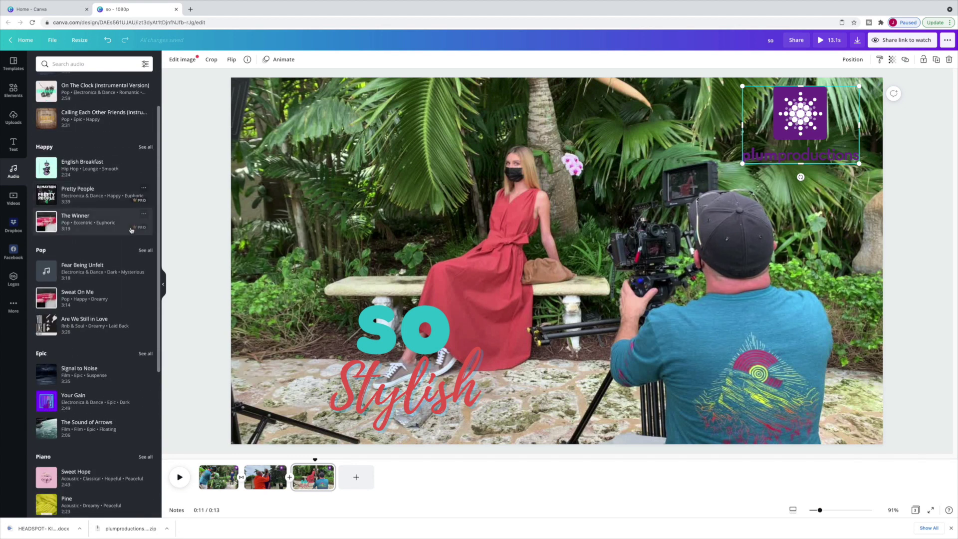
scroll(134, 225, down, 3)
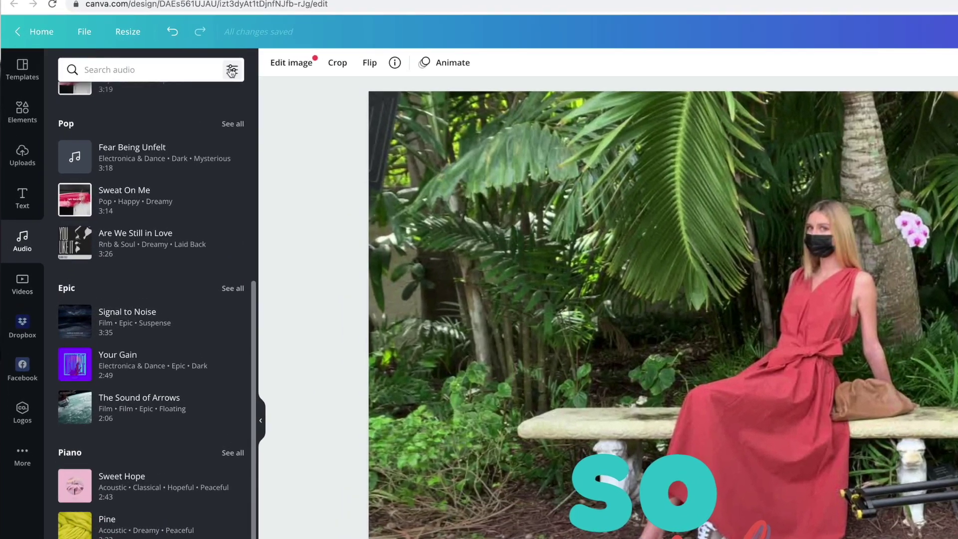
click(144, 66)
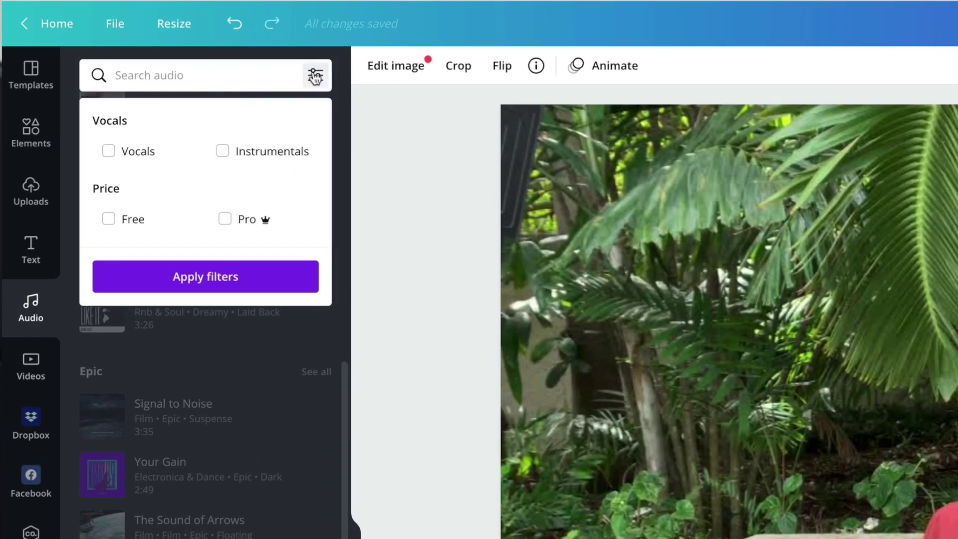
click(221, 152)
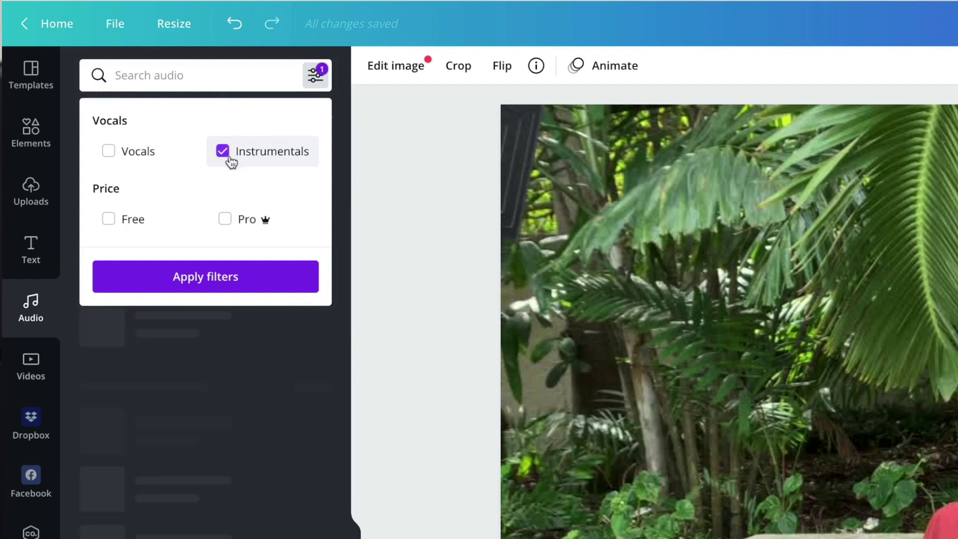
click(236, 281)
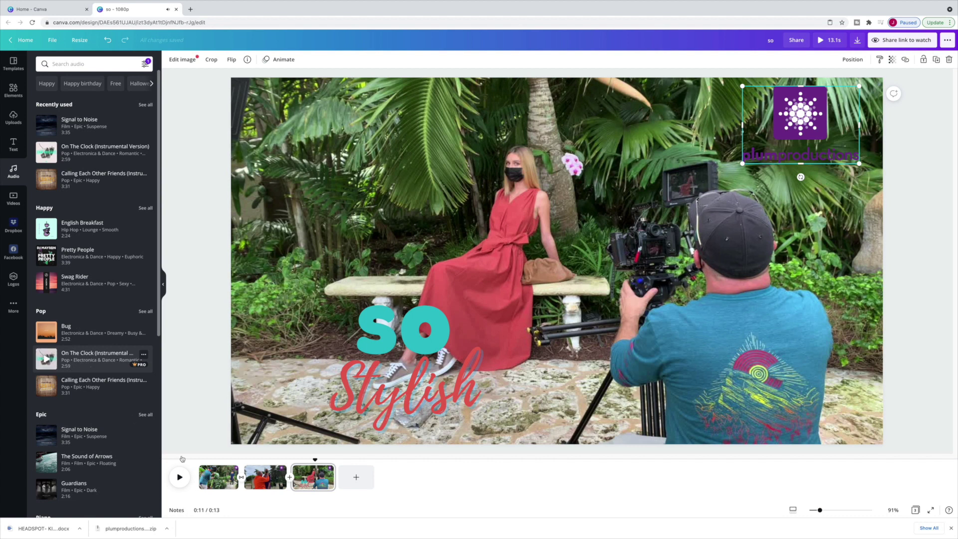
Add the "On The Clock (Instrumental Version)" track from the start of the video and play the video from the beginning.
click(209, 467)
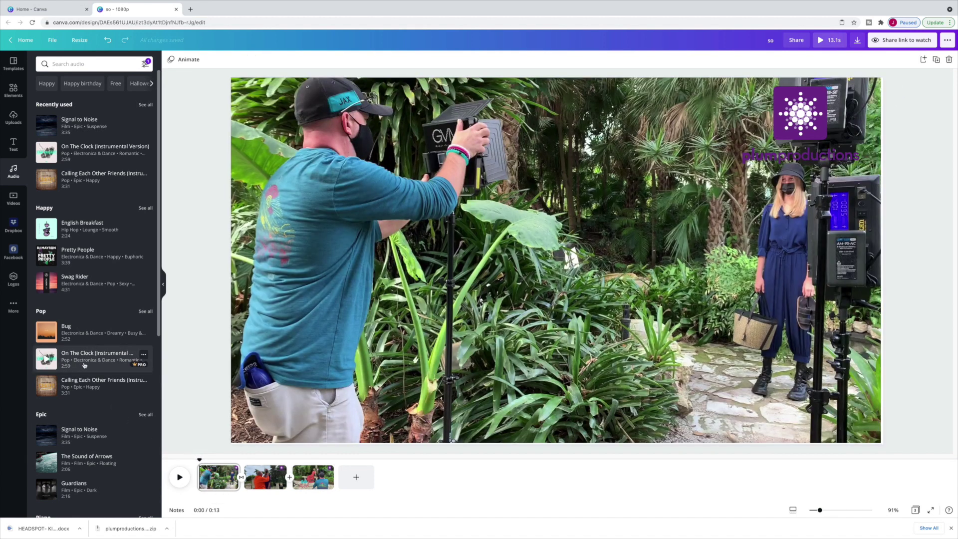
click(84, 364)
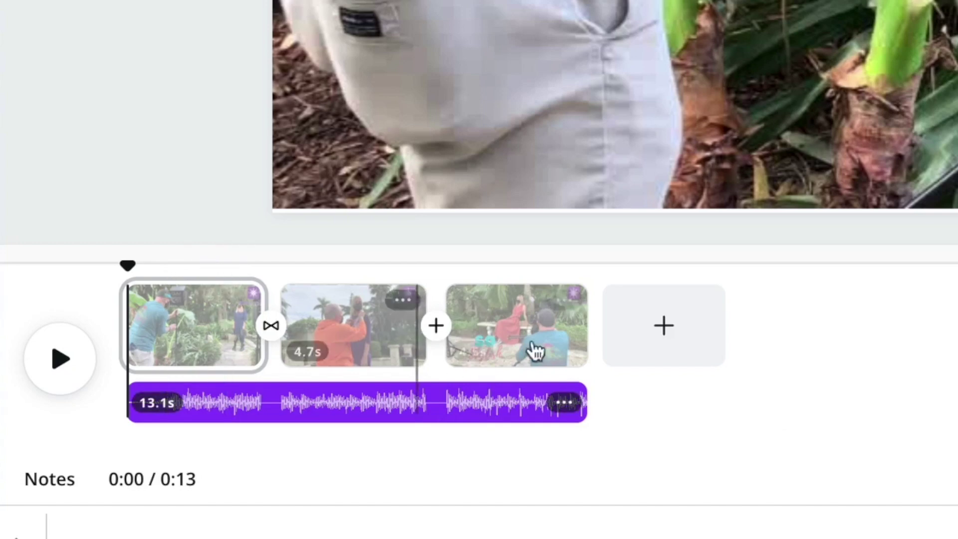
click(204, 280)
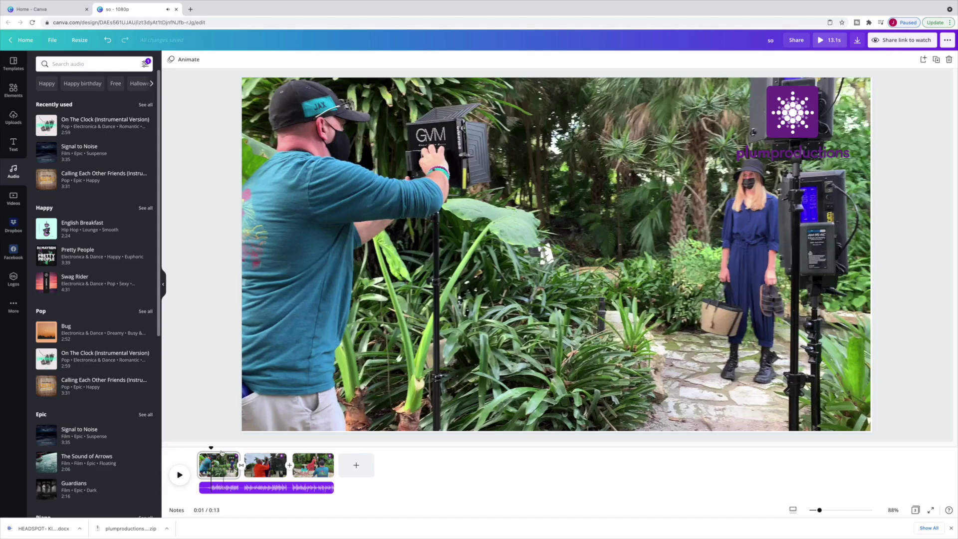
click(193, 449)
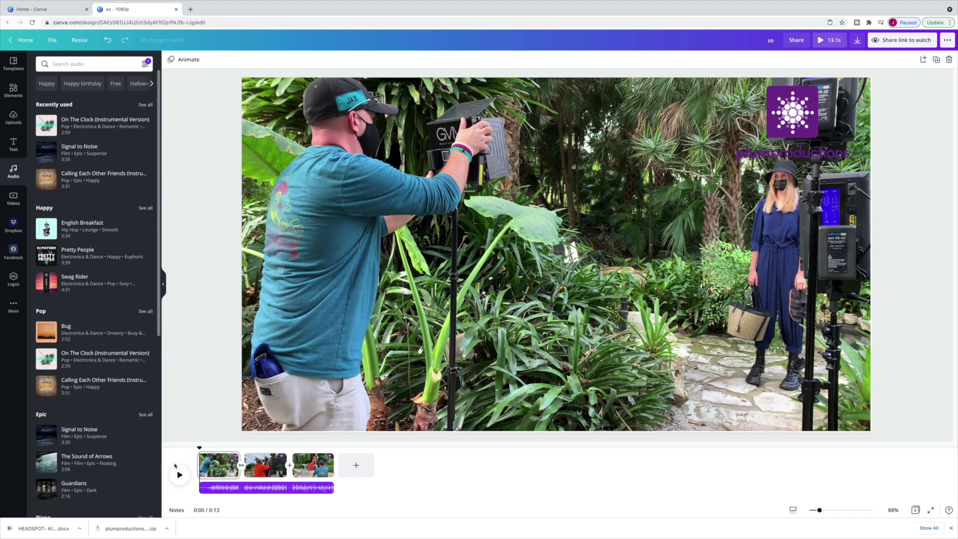
click(177, 466)
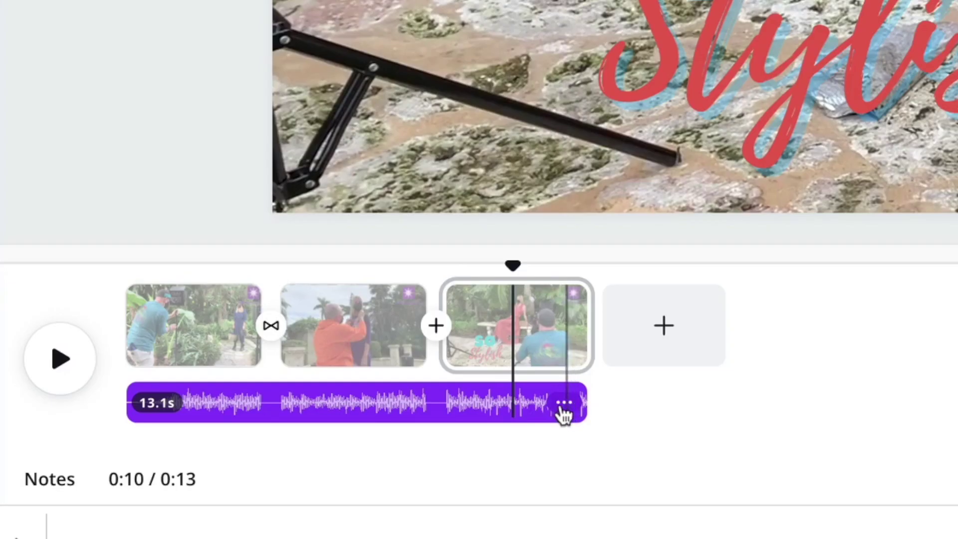
Set the volume of the music track to 73.
click(563, 402)
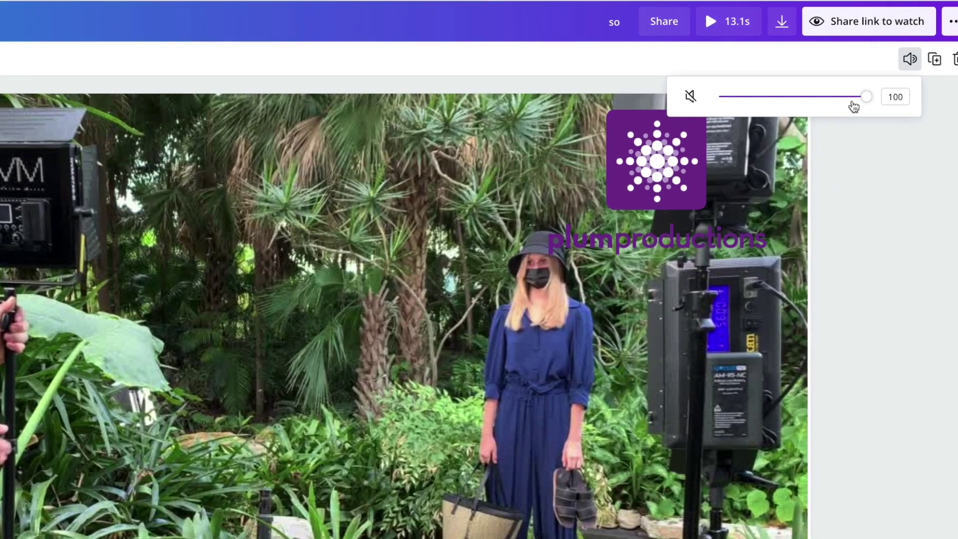
drag(854, 106, 824, 103)
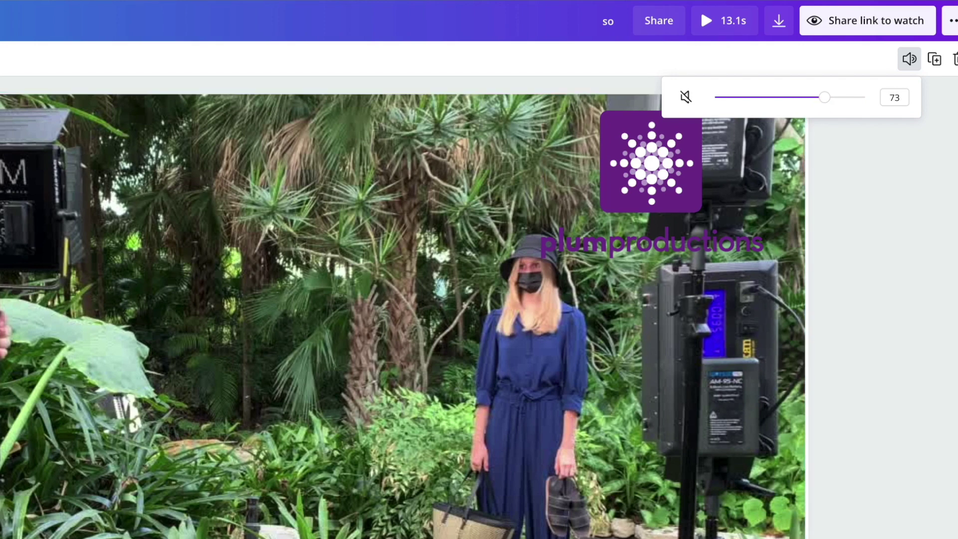
key(Escape)
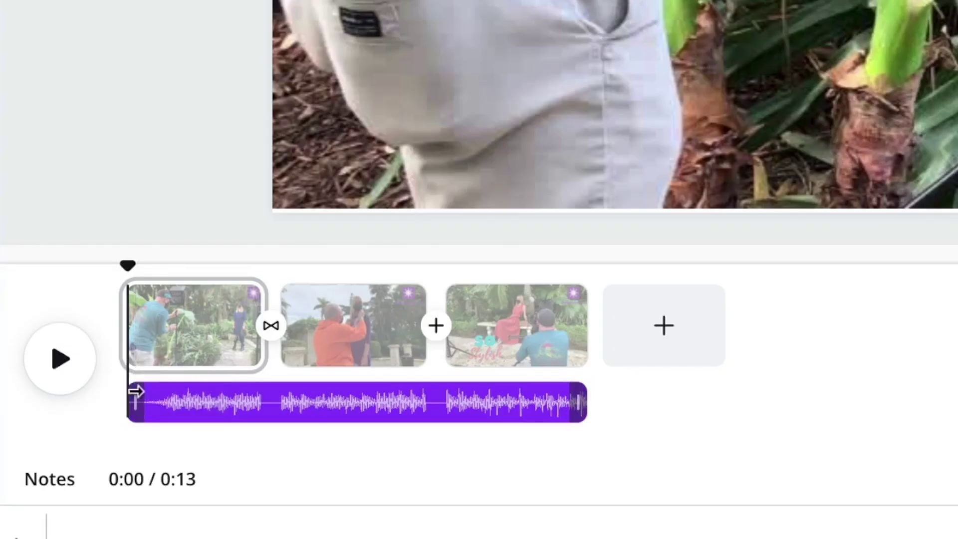
Trim the beginning of the music track to leave 12.4 s, and realign the track with the start and end of the video.
drag(135, 391, 152, 391)
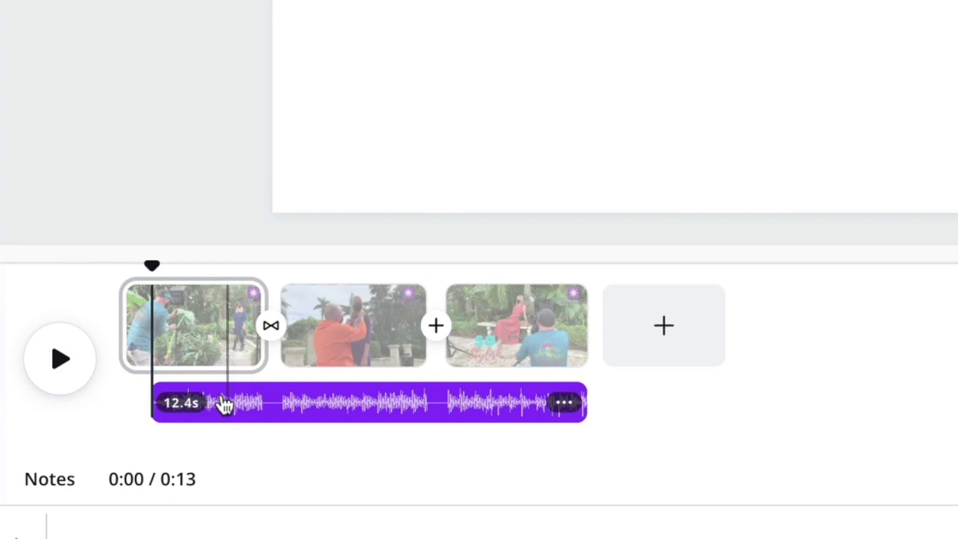
drag(224, 404, 201, 403)
drag(559, 395, 586, 397)
click(494, 376)
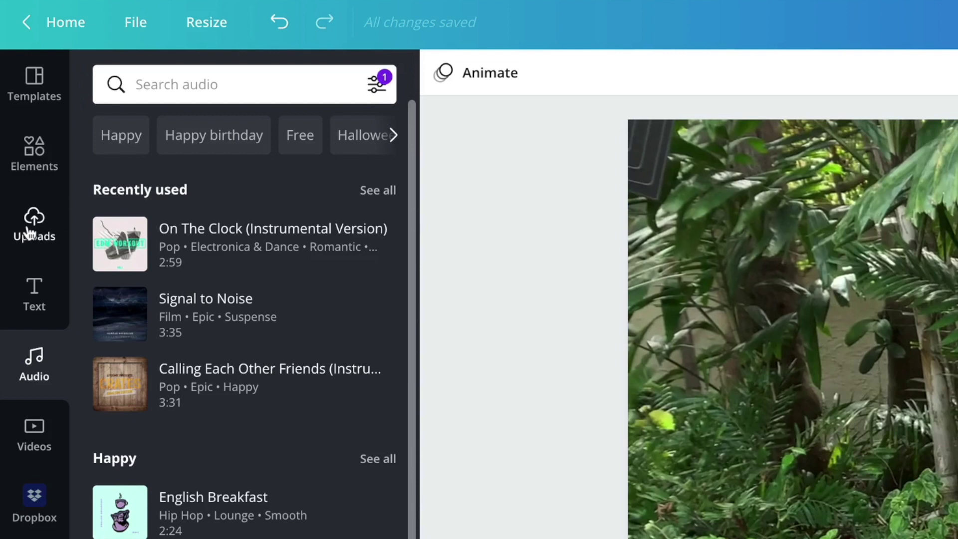
Open the self-recording studio from the uploads, check the screen and window choices for Screen share, and cancel sharing.
click(14, 119)
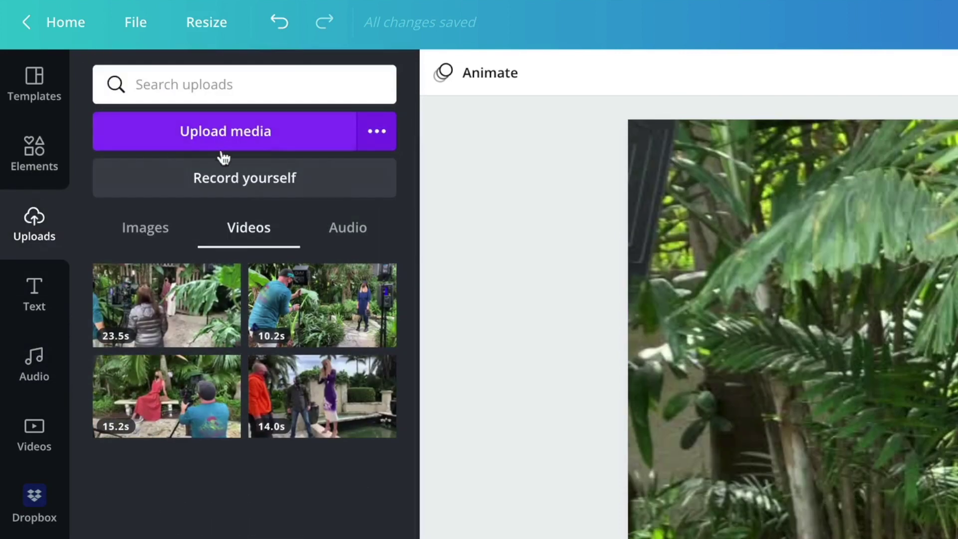
click(246, 186)
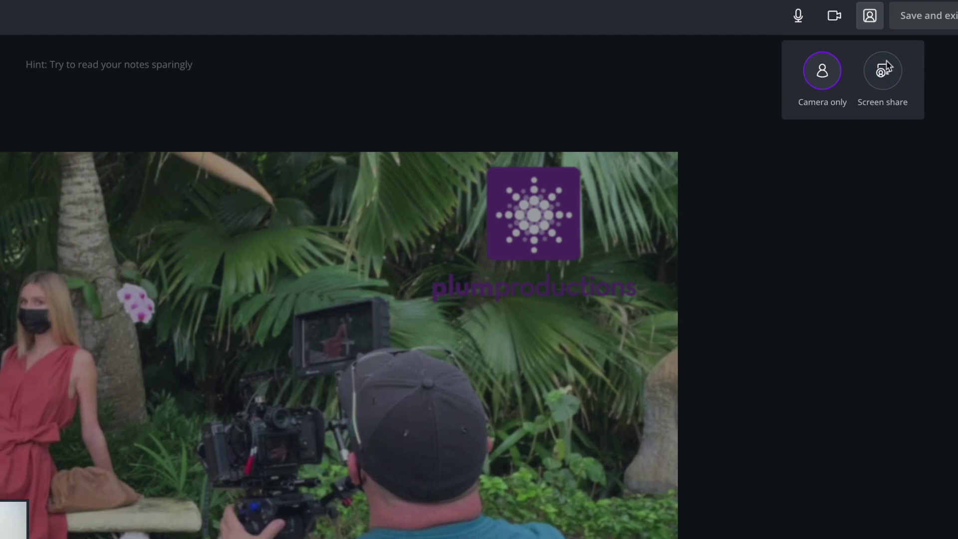
click(883, 70)
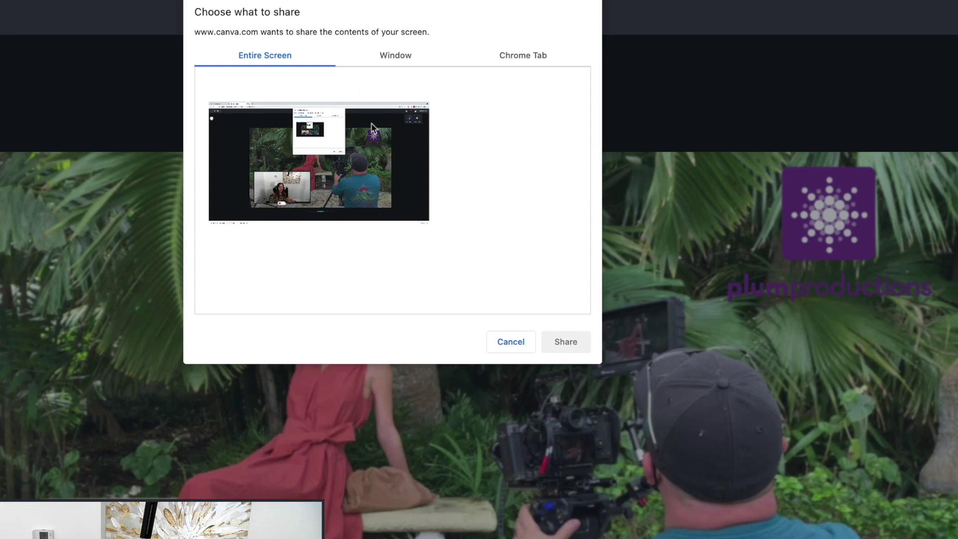
click(394, 61)
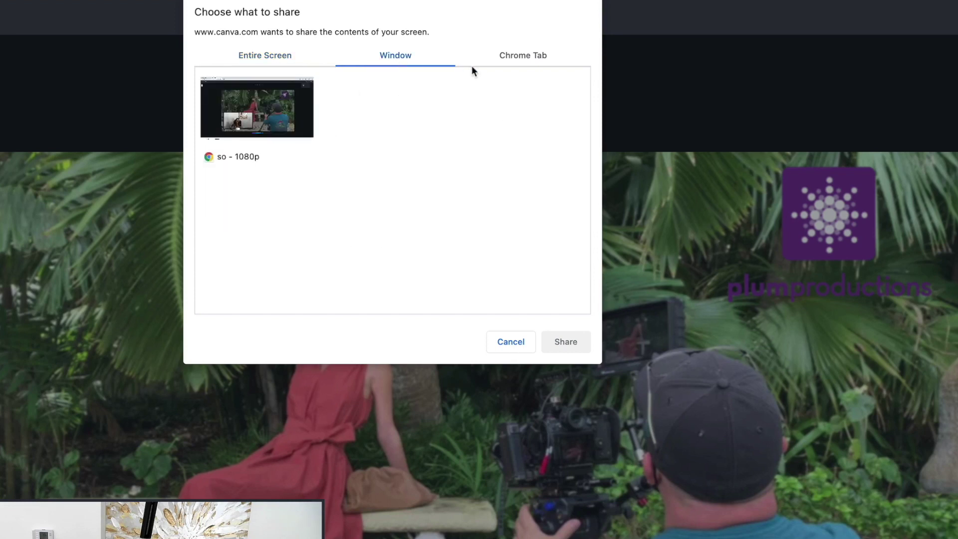
click(522, 341)
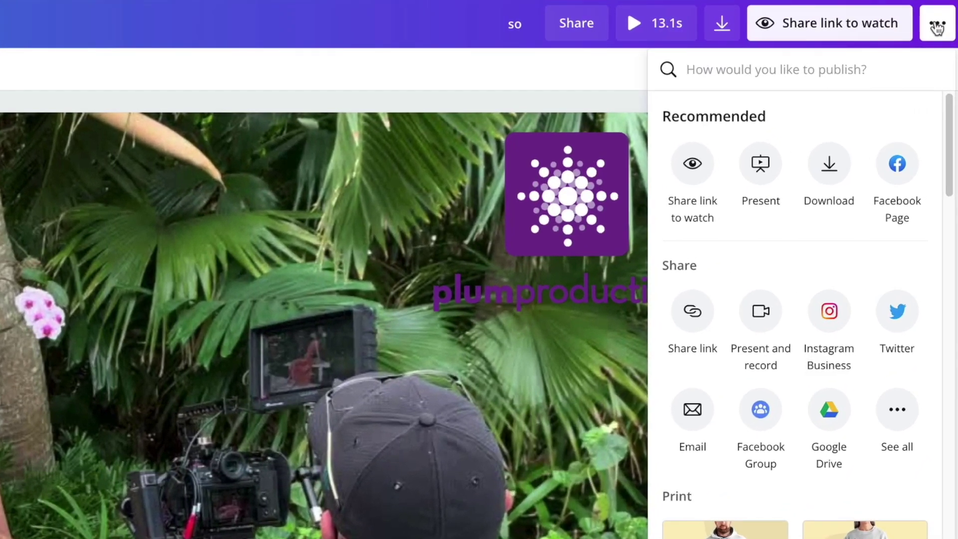
View the share-link-to-watch option, and look through the full list of publishing and sharing destinations for the video.
click(678, 165)
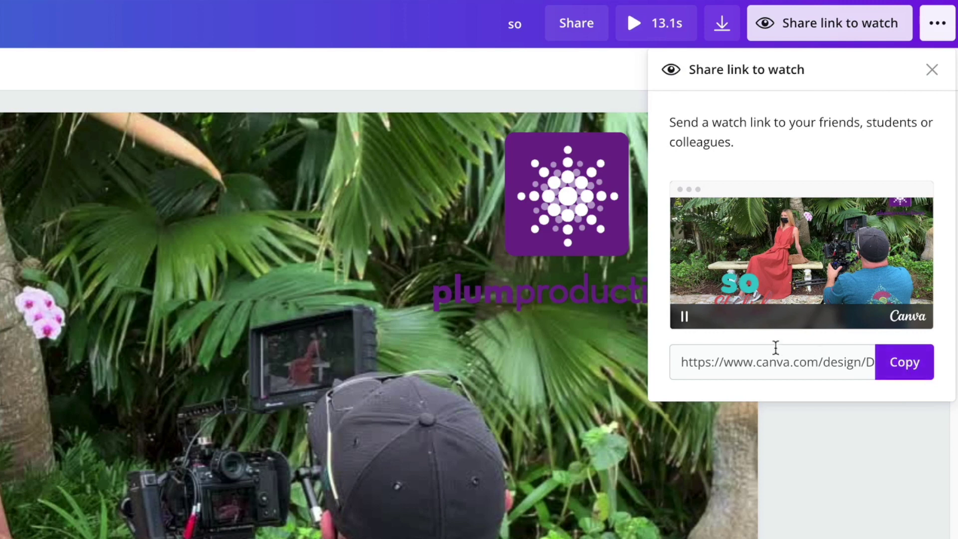
click(933, 69)
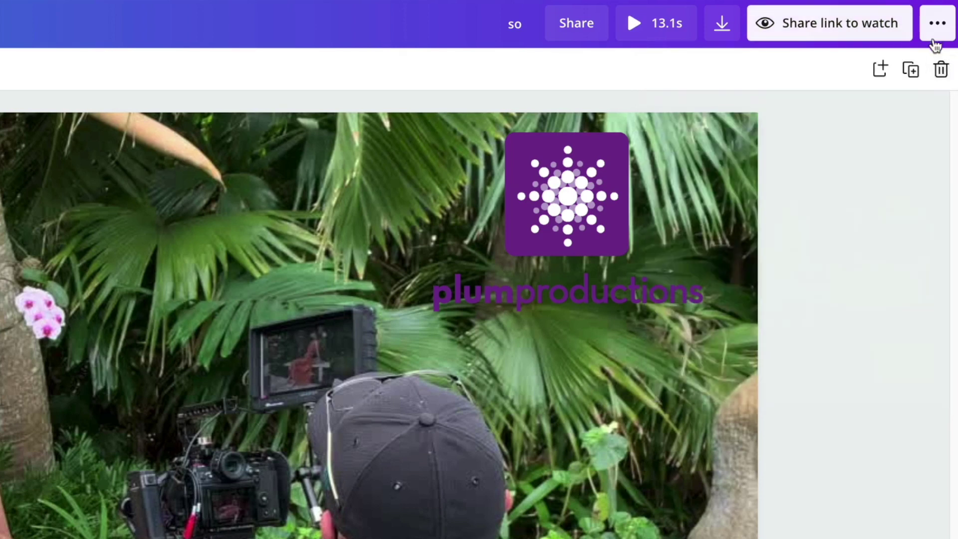
click(936, 39)
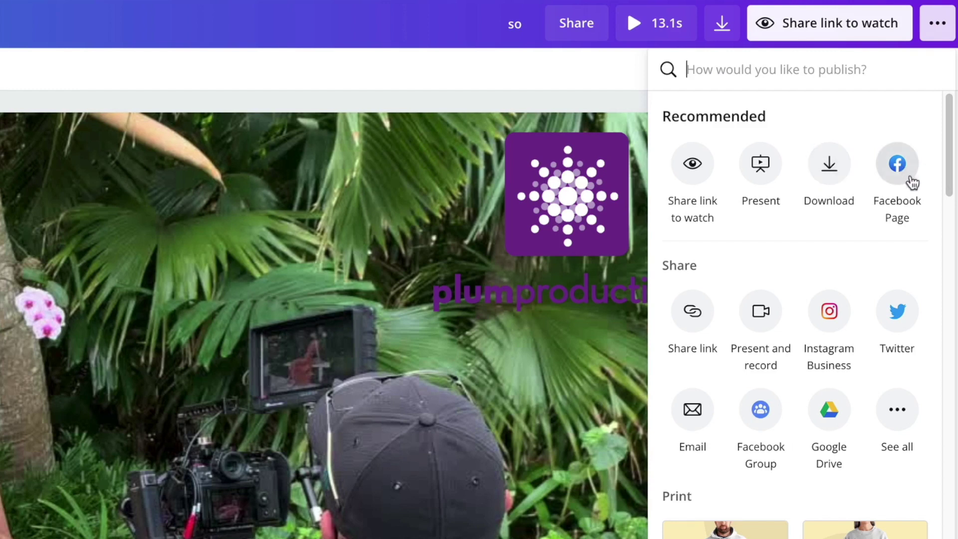
scroll(898, 299, down, 5)
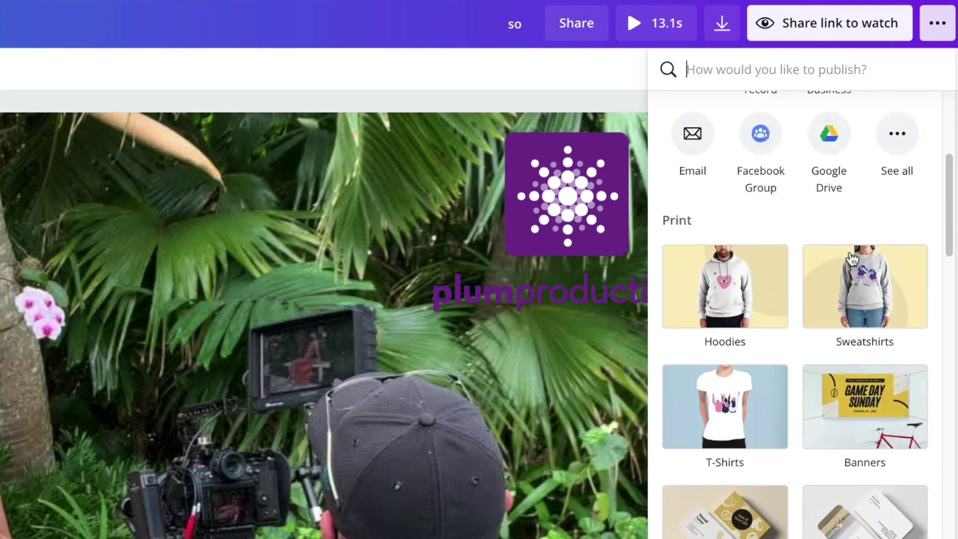
scroll(852, 259, up, 4)
click(897, 354)
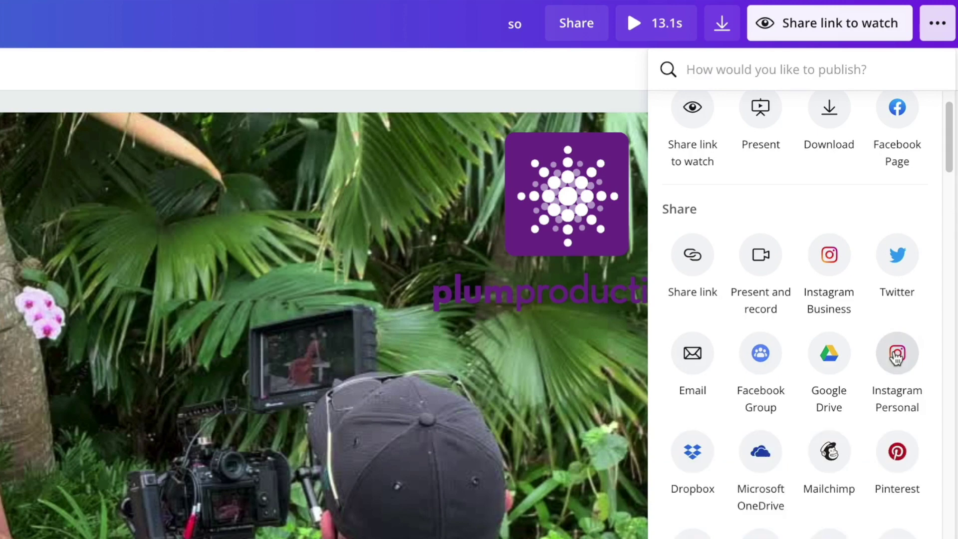
scroll(897, 356, down, 10)
scroll(887, 359, up, 10)
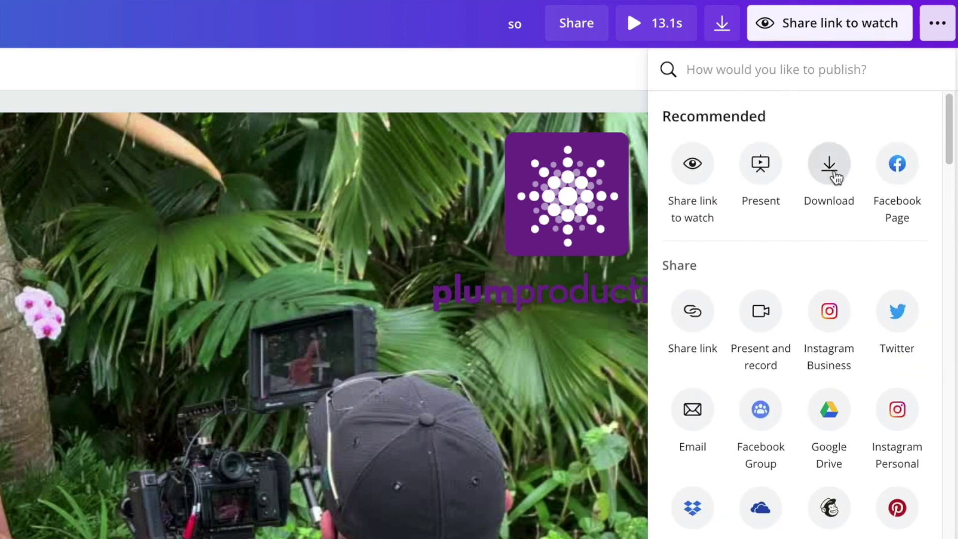
Download all 3 pages of the design as an MP4 Video.
click(833, 169)
click(901, 161)
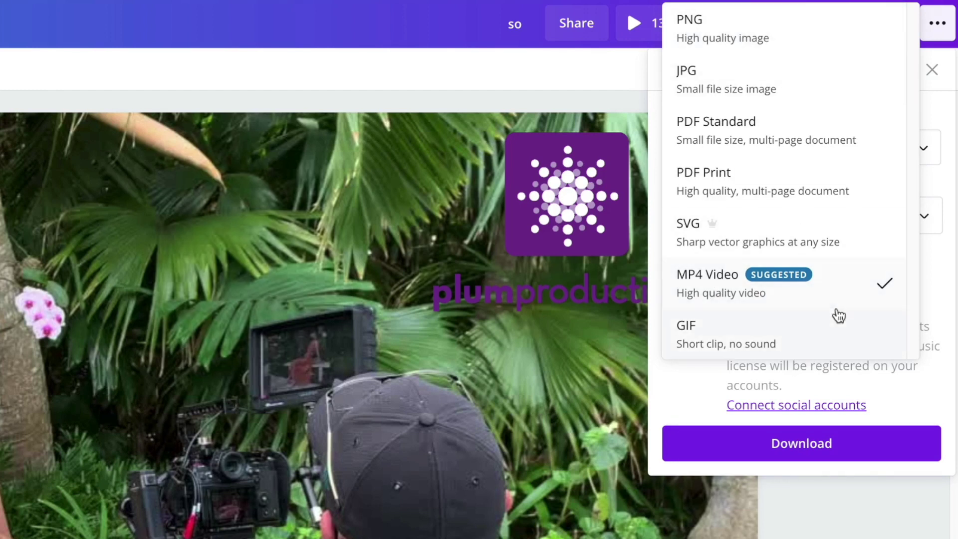
click(723, 277)
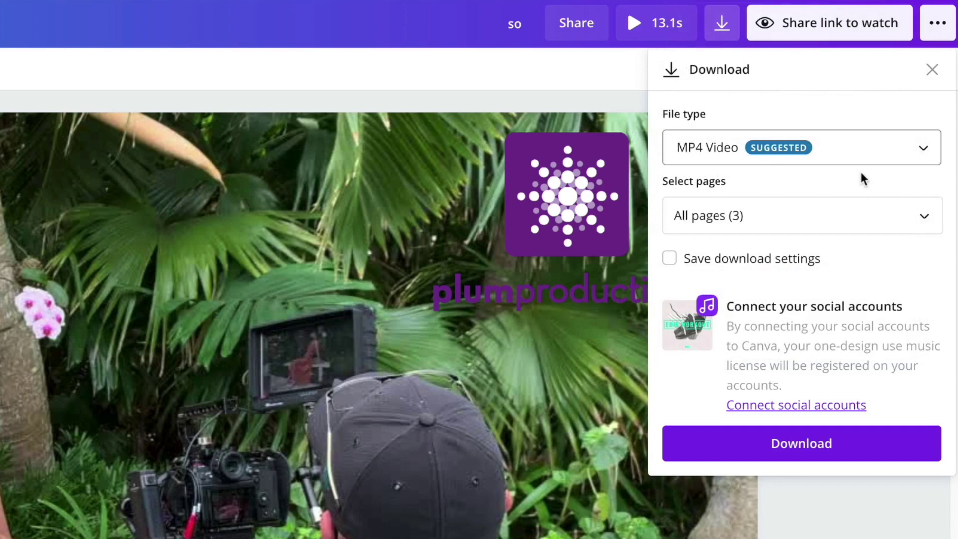
click(863, 215)
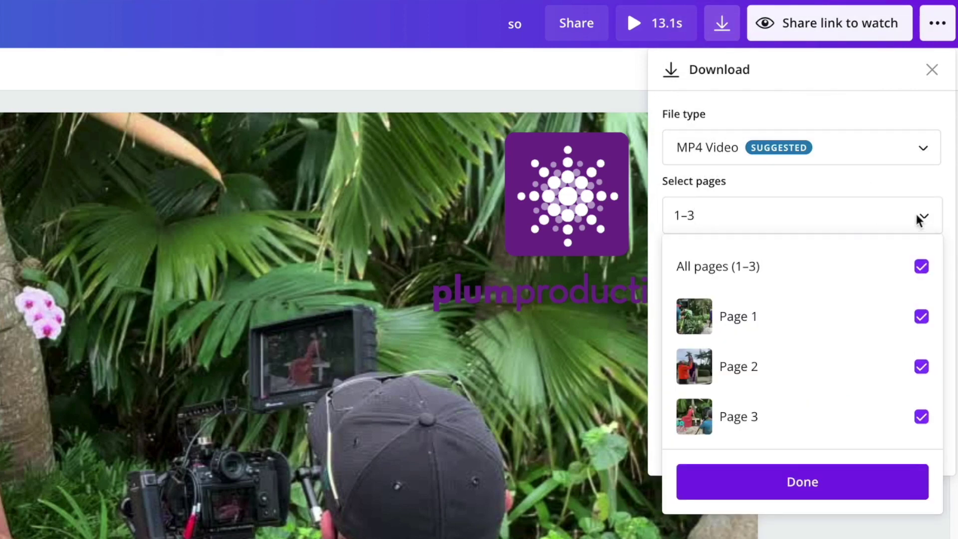
click(882, 203)
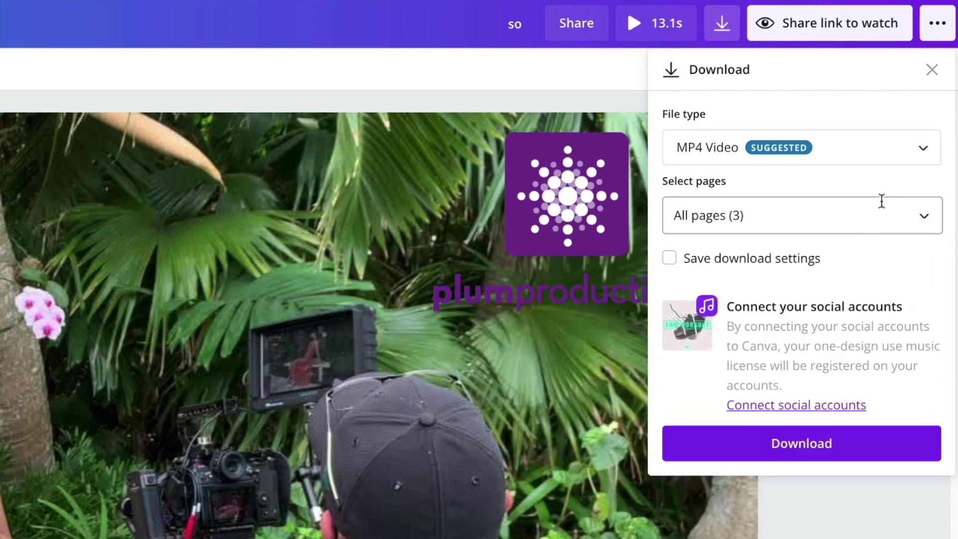
click(796, 443)
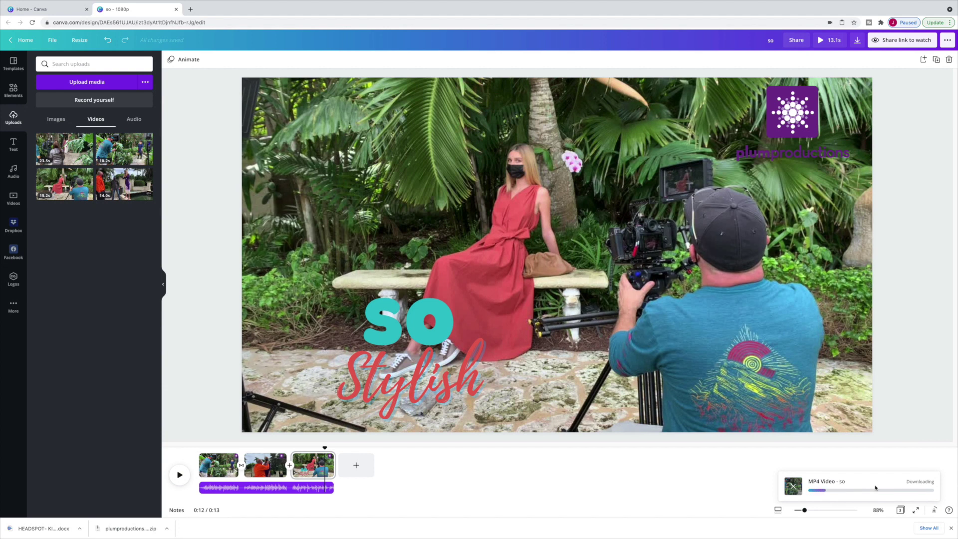